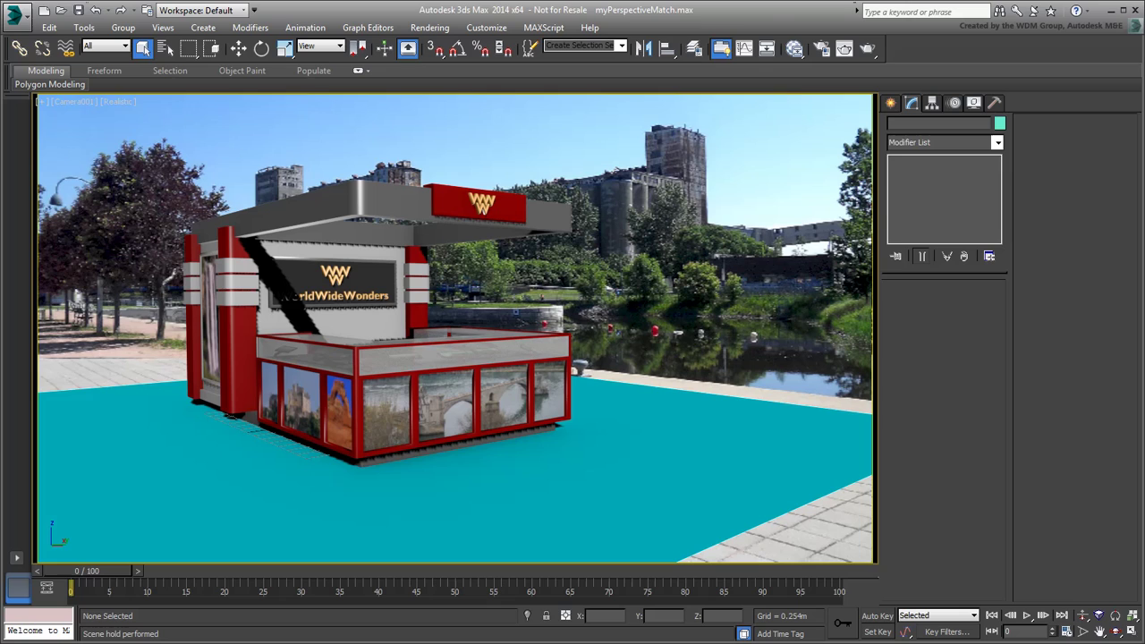
Open Env_scanline.max without saving the current scene, then test-render the kiosk over the riverside photo.
{"action": "left_click", "coordinate": [61, 10]}
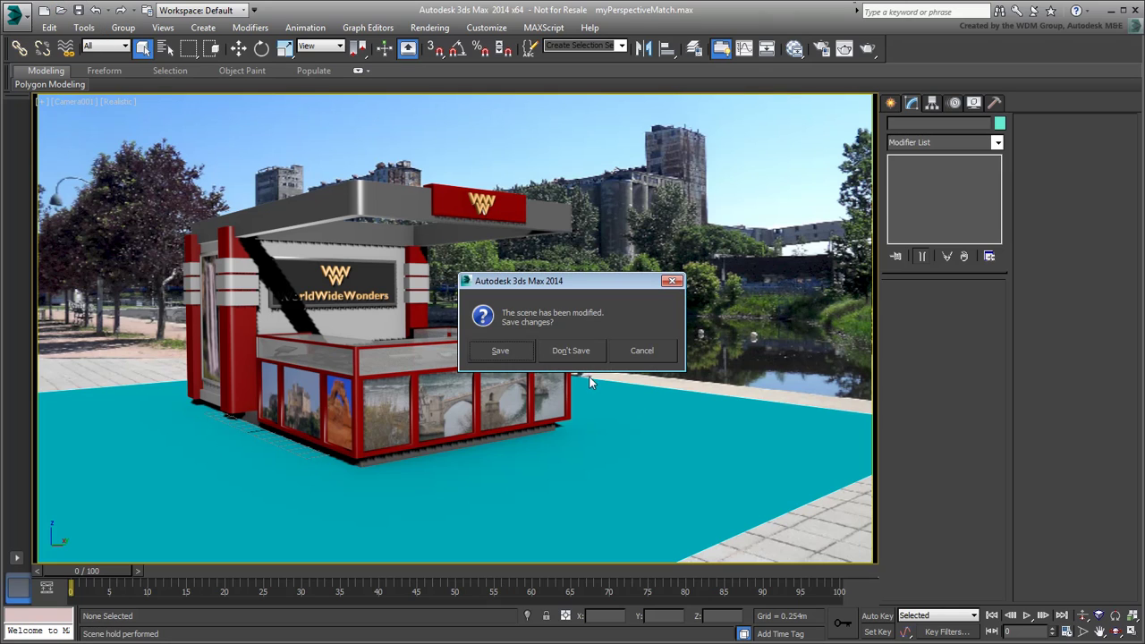
{"action": "left_click", "coordinate": [570, 350]}
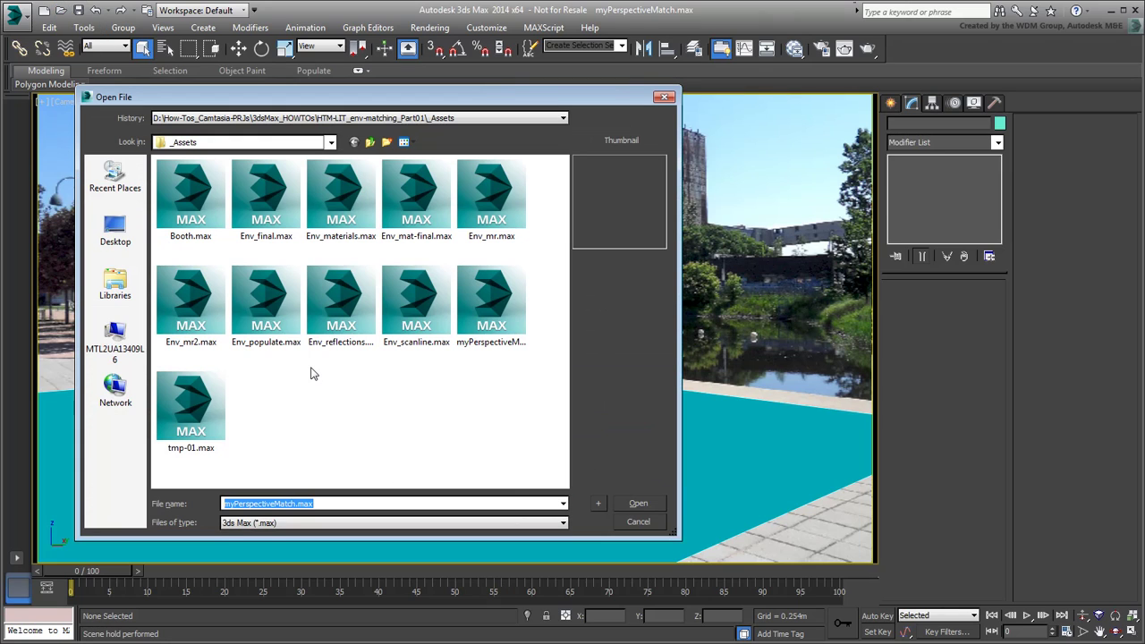
{"action": "left_click", "coordinate": [438, 344]}
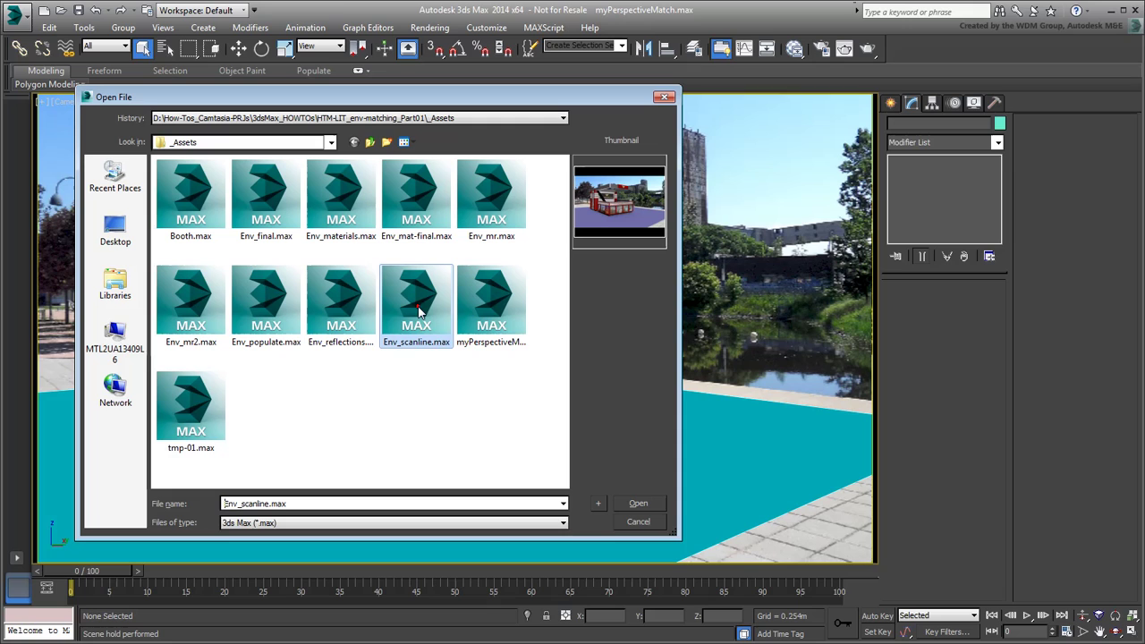
{"action": "left_click", "coordinate": [638, 503]}
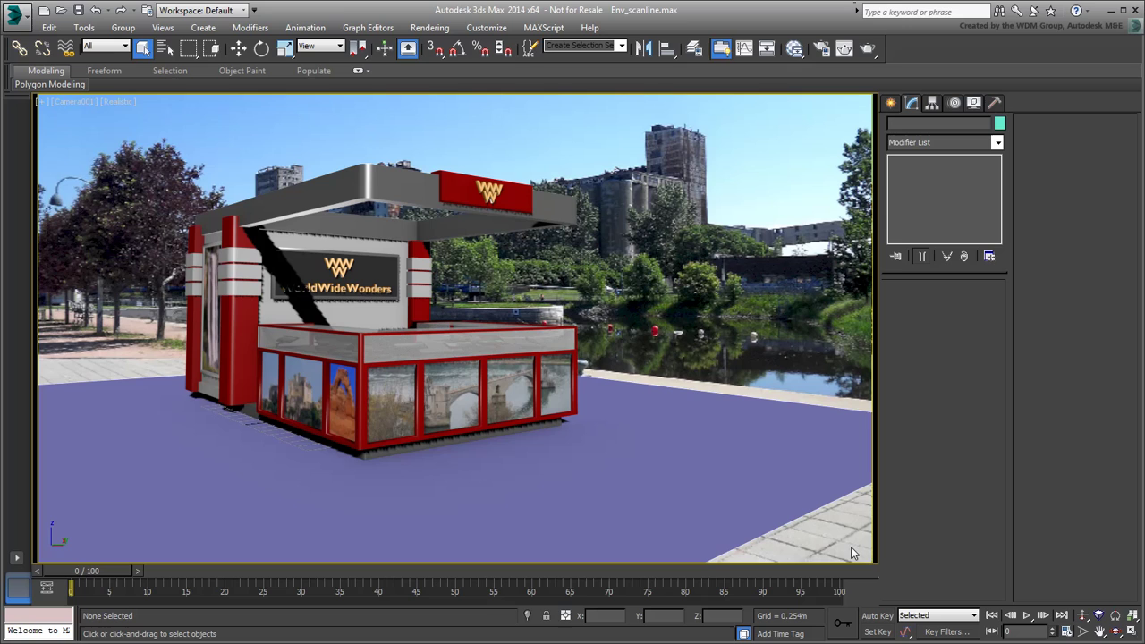
{"action": "left_click", "coordinate": [843, 48]}
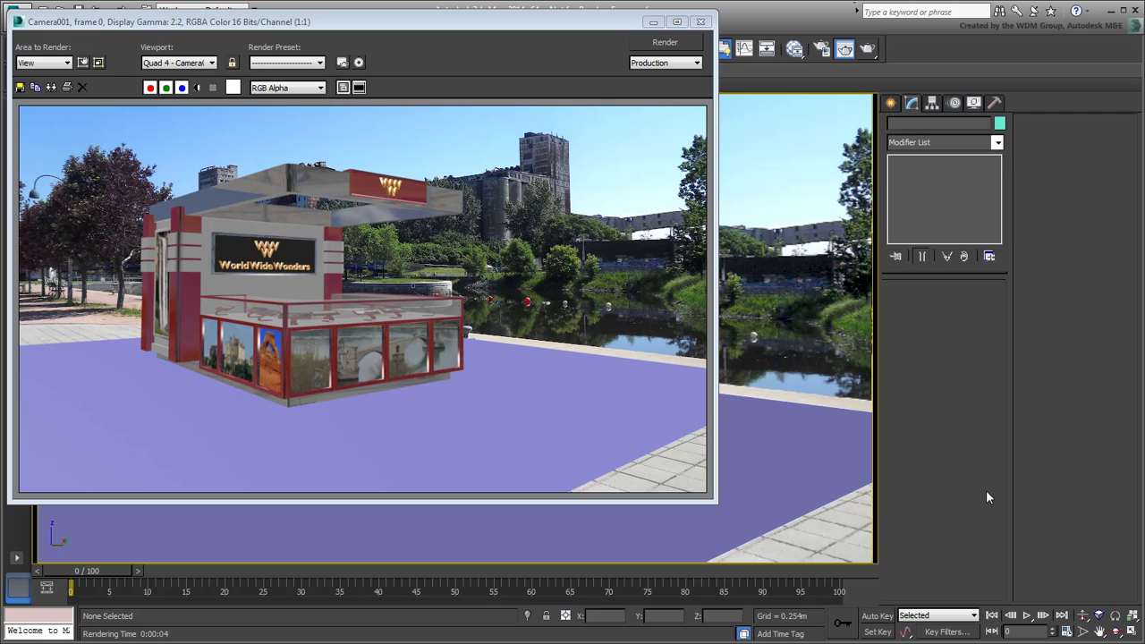
{"action": "left_click", "coordinate": [700, 22]}
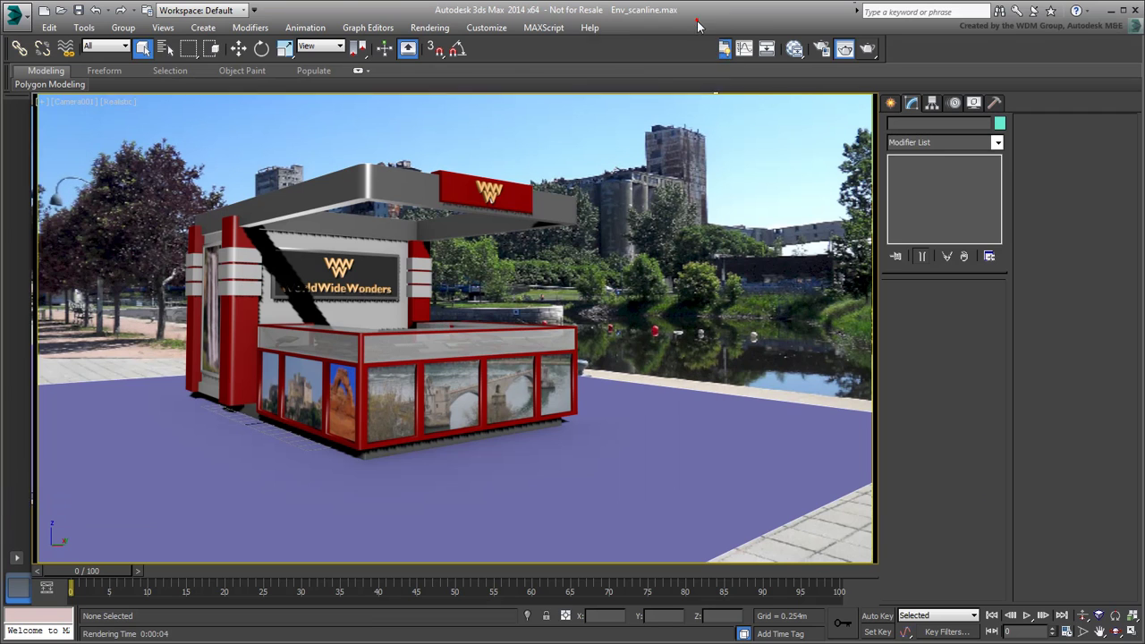
Switch to the four-view layout and pan the Top view around the kiosk.
{"action": "key", "text": "alt+w"}
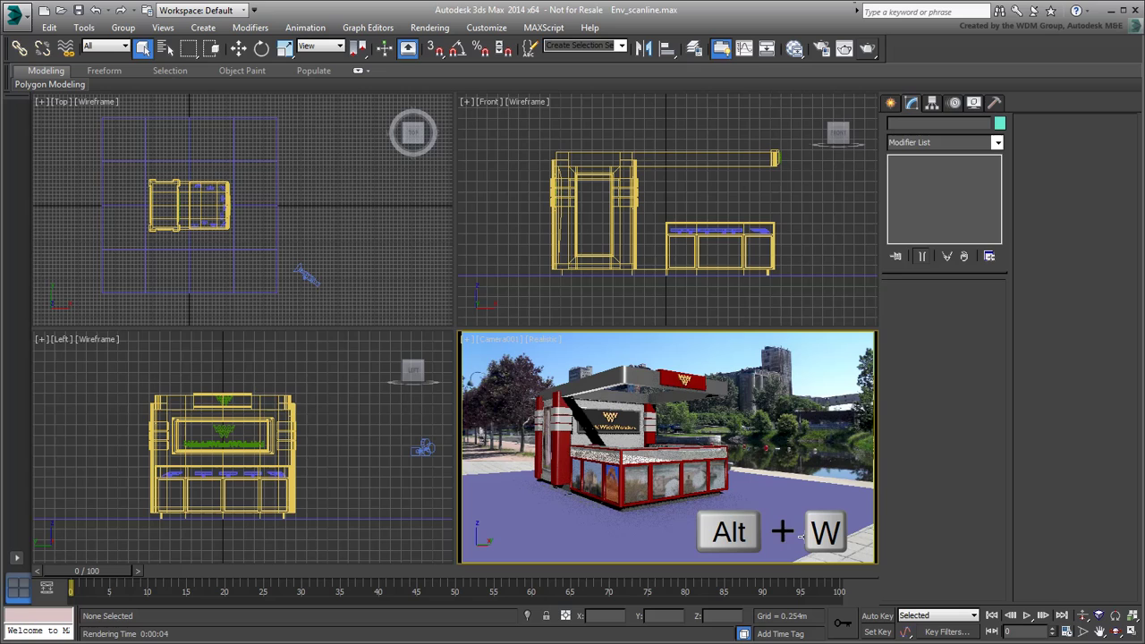
{"action": "scroll", "coordinate": [251, 166], "scroll_direction": "down", "scroll_amount": 3}
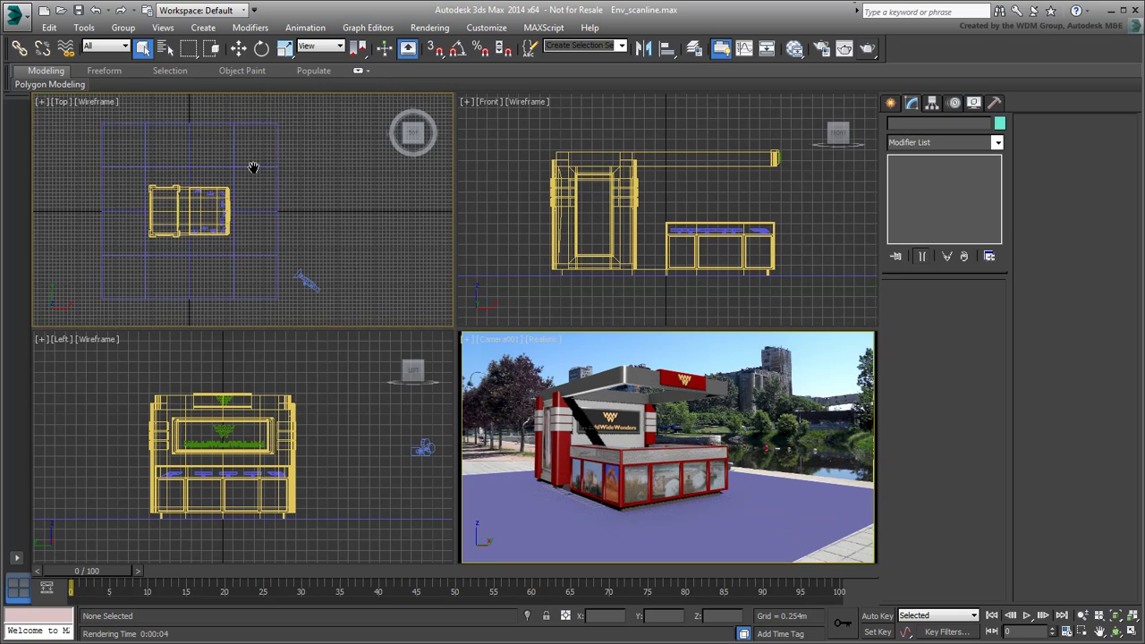
{"action": "middle_click_drag", "start_coordinate": [299, 194], "coordinate": [297, 223]}
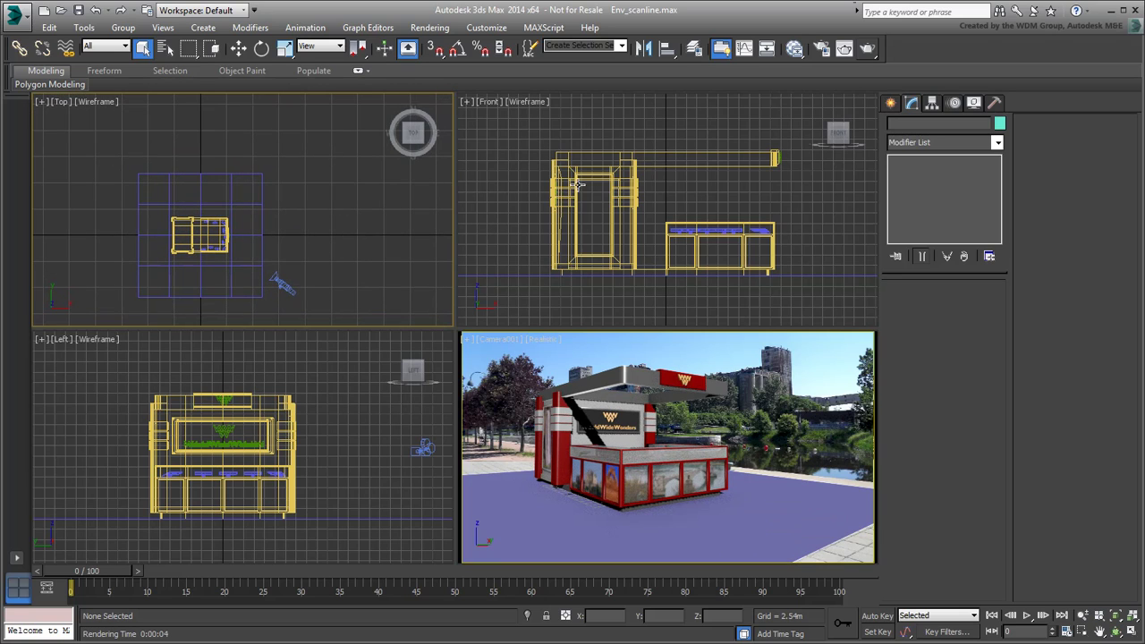
Start a Daylight system from Create > Systems, declining the logarithmic exposure control change.
{"action": "left_click", "coordinate": [892, 102]}
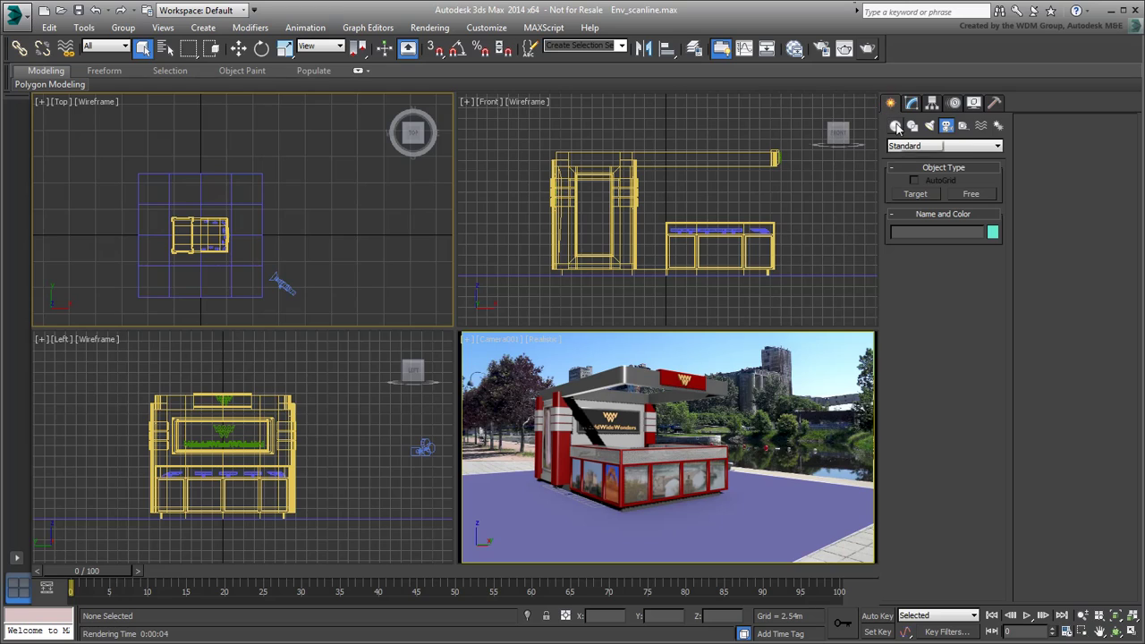
{"action": "left_click", "coordinate": [998, 127]}
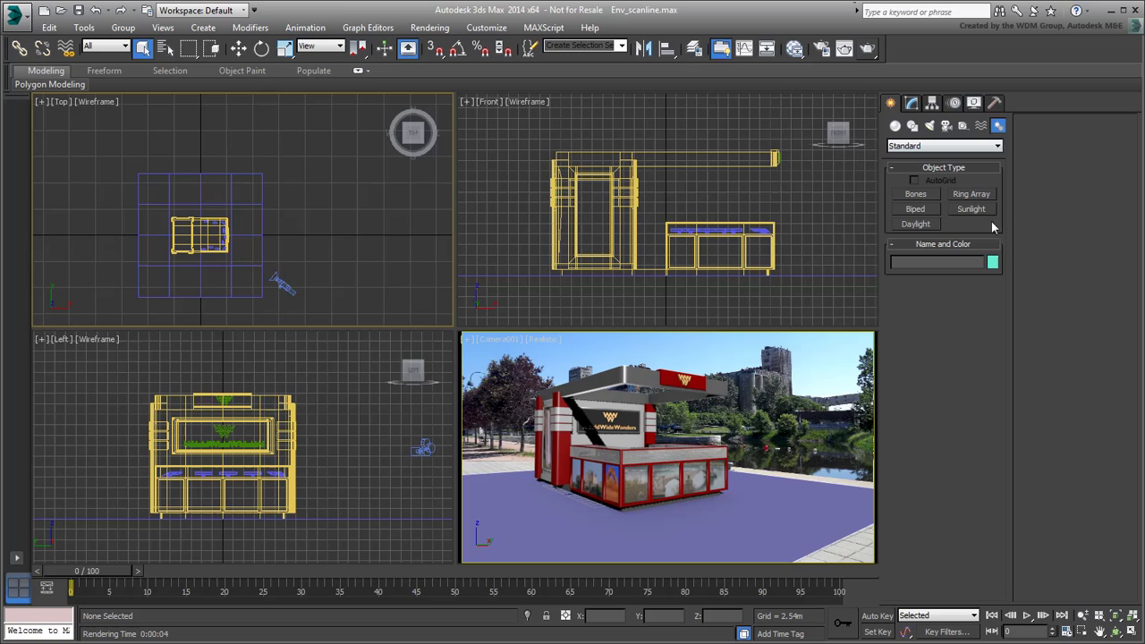
{"action": "left_click", "coordinate": [914, 225]}
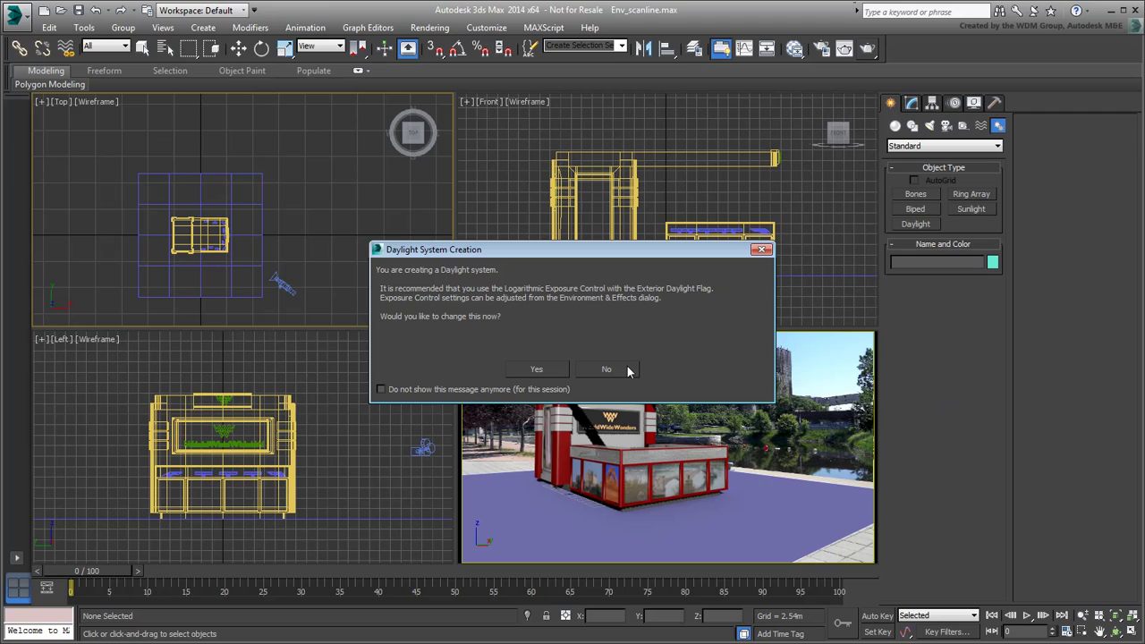
{"action": "left_click", "coordinate": [537, 368]}
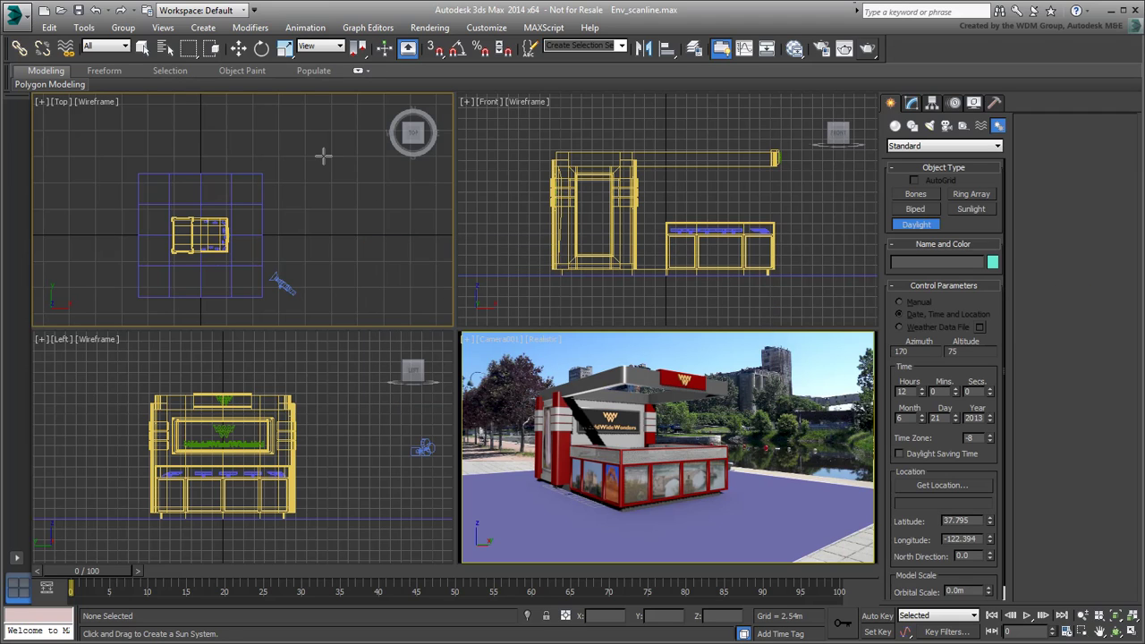
Place Daylight001 in the Top view with Hours 10 and North Direction 245.
{"action": "left_click_drag", "start_coordinate": [320, 163], "coordinate": [324, 170]}
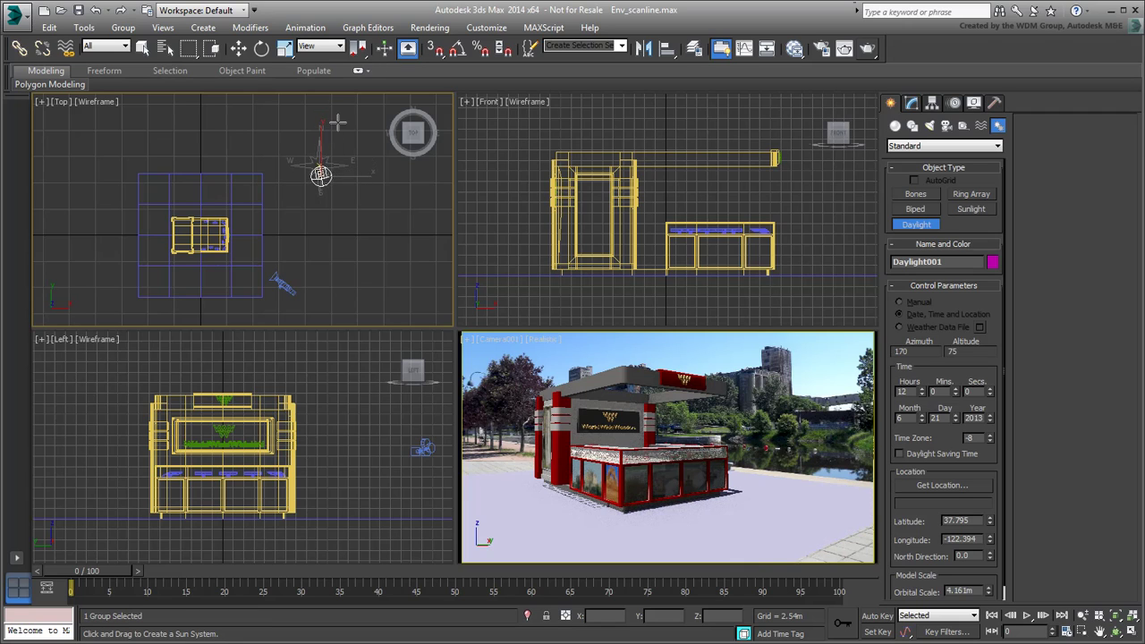
{"action": "left_click", "coordinate": [327, 212]}
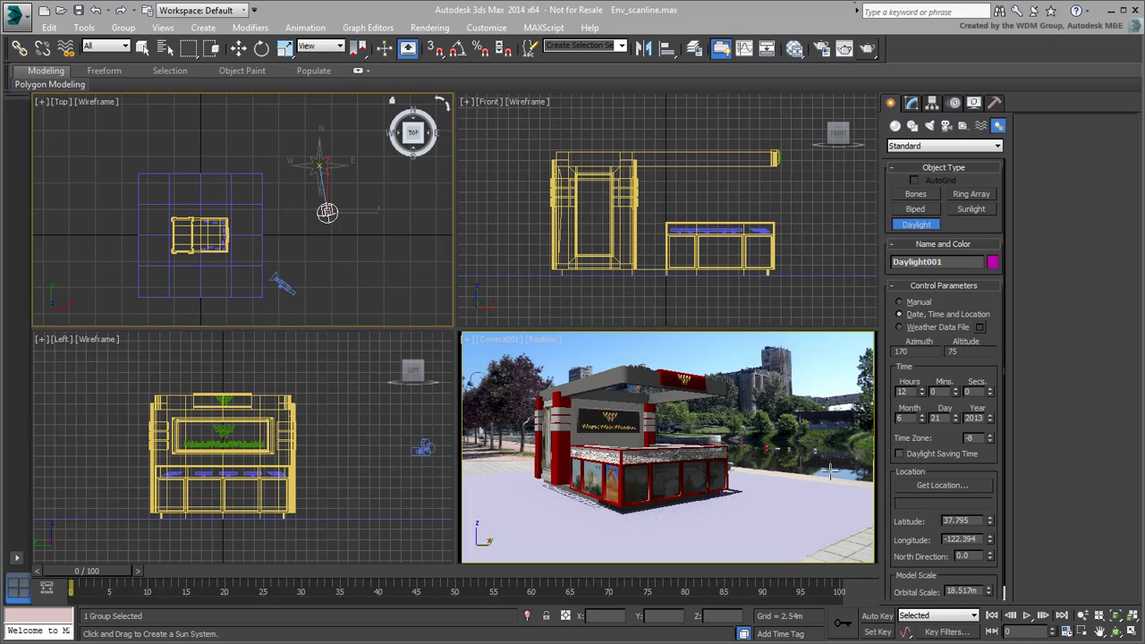
{"action": "left_click", "coordinate": [922, 394]}
{"action": "left_click", "coordinate": [923, 394]}
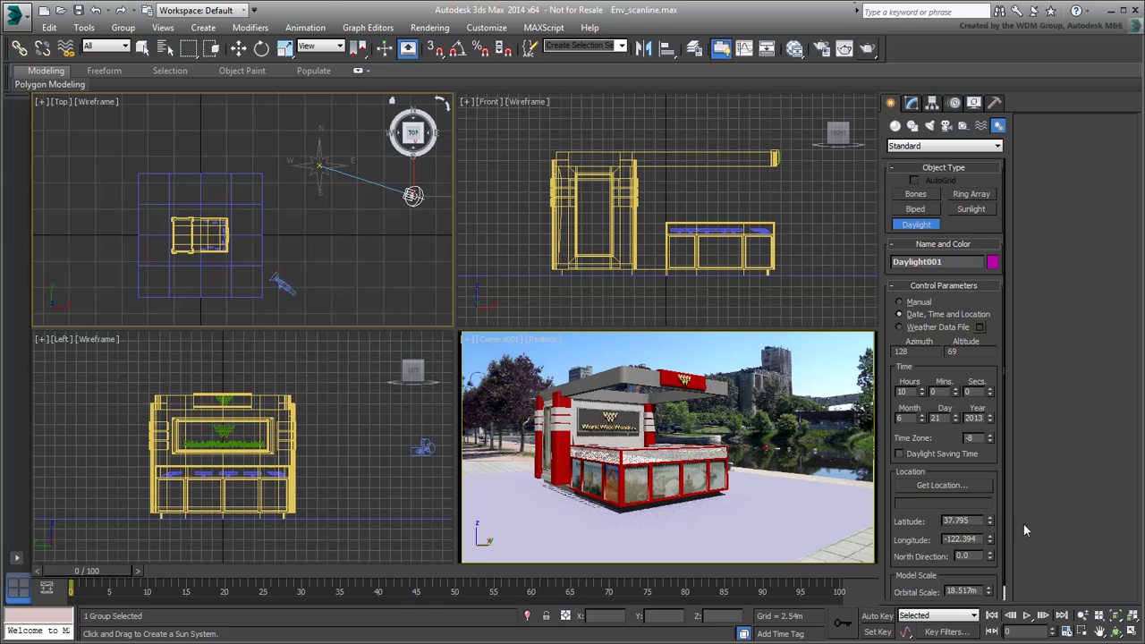
{"action": "left_click_drag", "start_coordinate": [988, 553], "coordinate": [993, 378]}
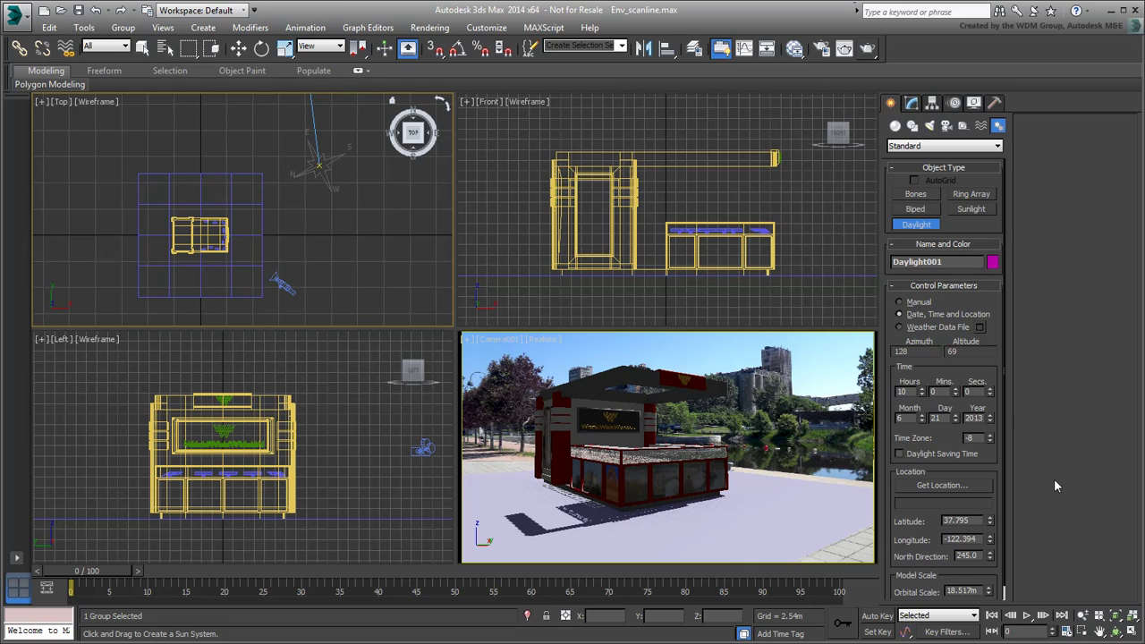
{"action": "right_click", "coordinate": [720, 452]}
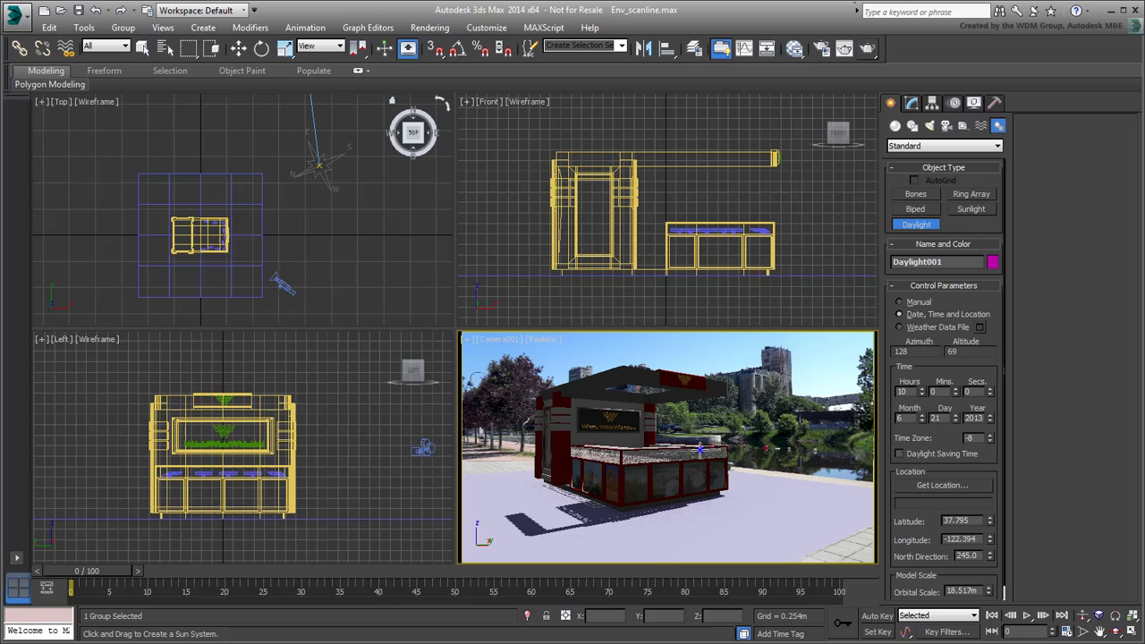
{"action": "left_click", "coordinate": [867, 48]}
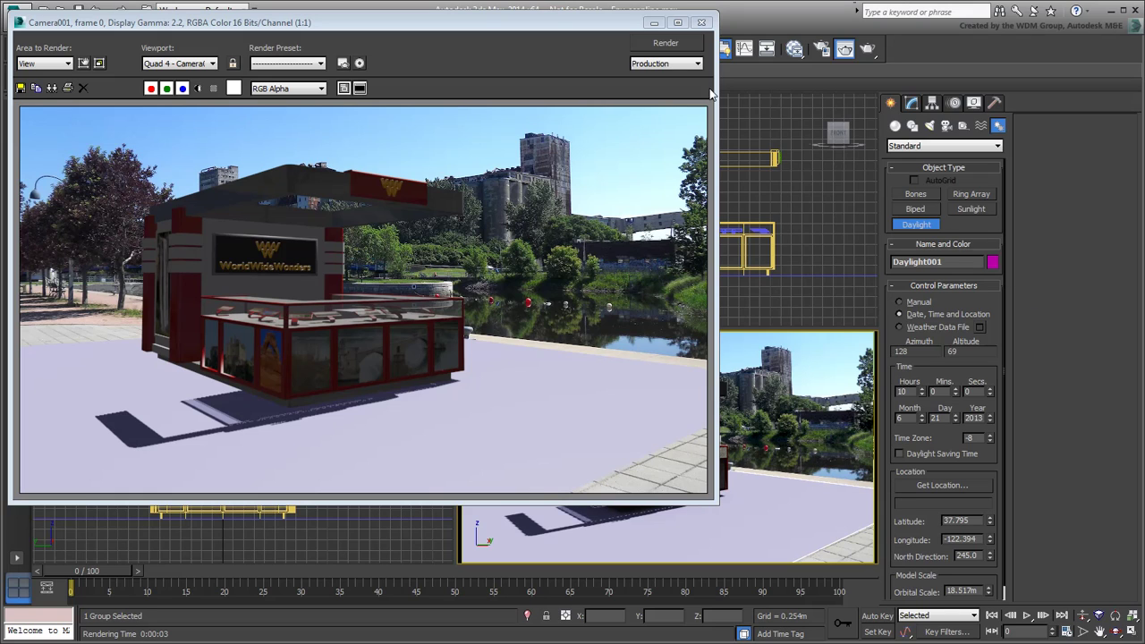
{"action": "left_click", "coordinate": [701, 22]}
Turn on the sun's Overshoot and widen its hotspot/falloff to about 32.6 m, hiding the cone.
{"action": "middle_click", "coordinate": [327, 184]}
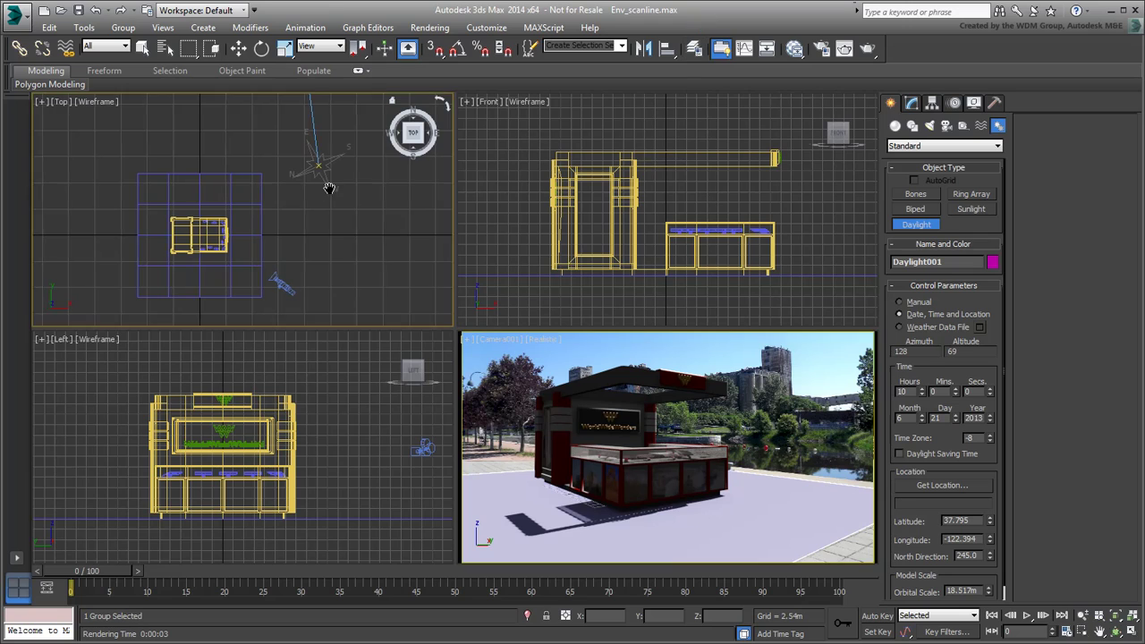
{"action": "scroll", "coordinate": [322, 211], "scroll_direction": "down", "scroll_amount": 2}
{"action": "middle_click_drag", "start_coordinate": [322, 211], "coordinate": [295, 216]}
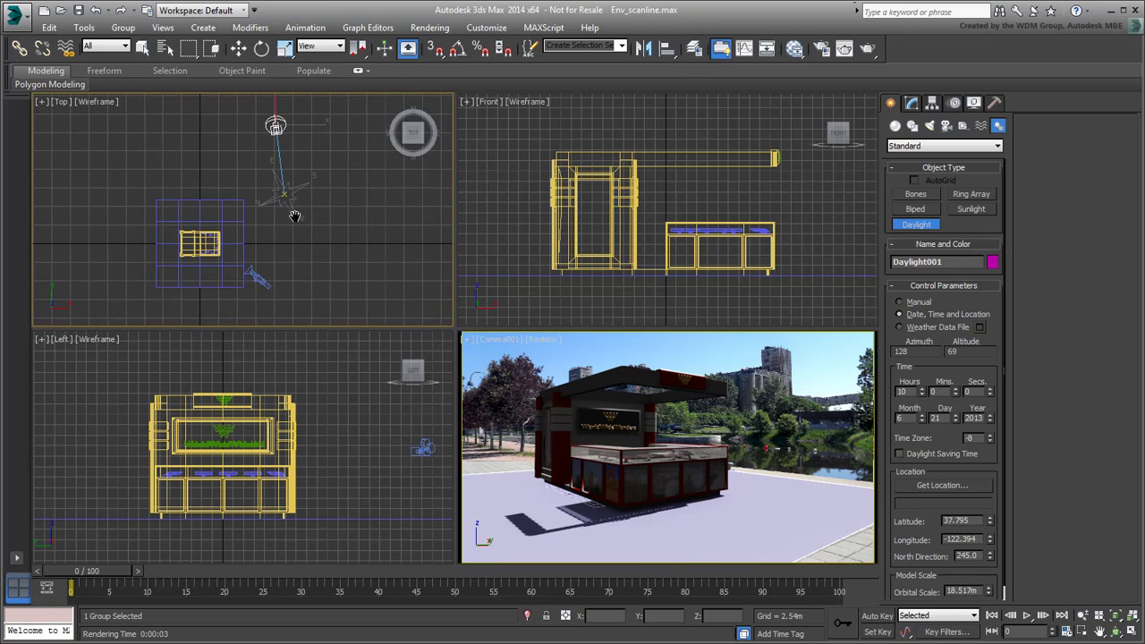
{"action": "left_click", "coordinate": [911, 103]}
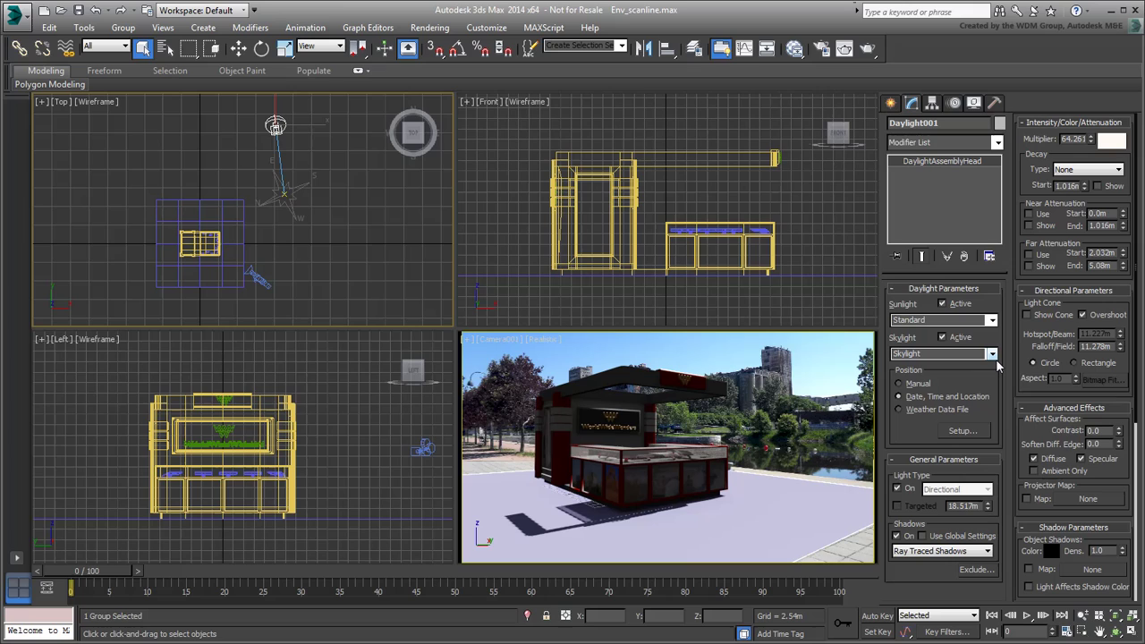
{"action": "left_click", "coordinate": [1027, 314]}
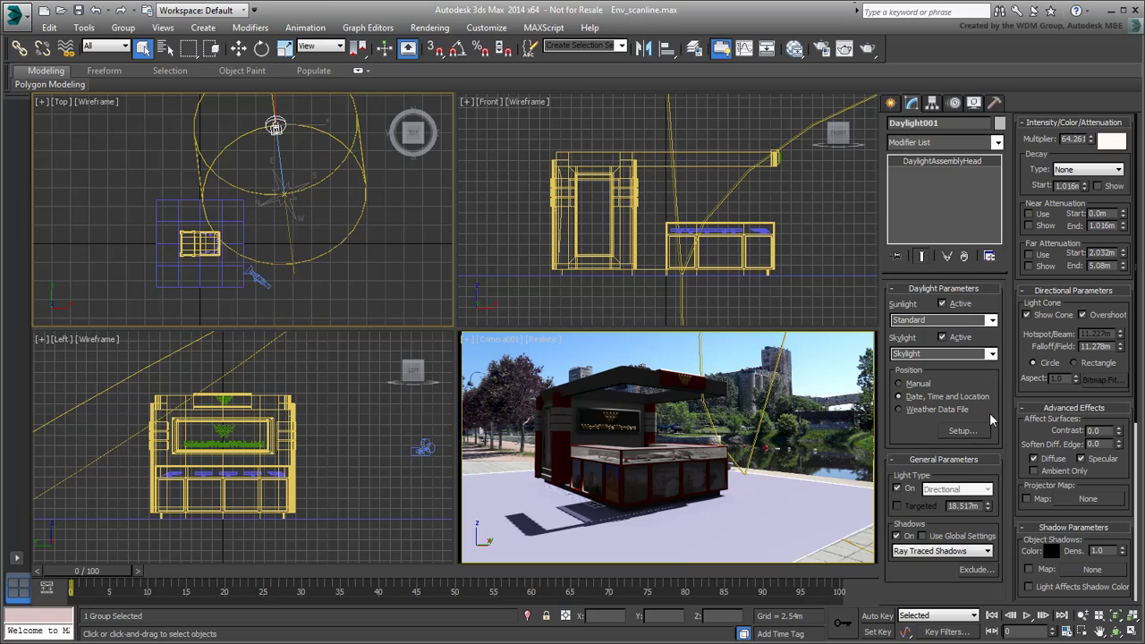
{"action": "left_click", "coordinate": [1082, 315]}
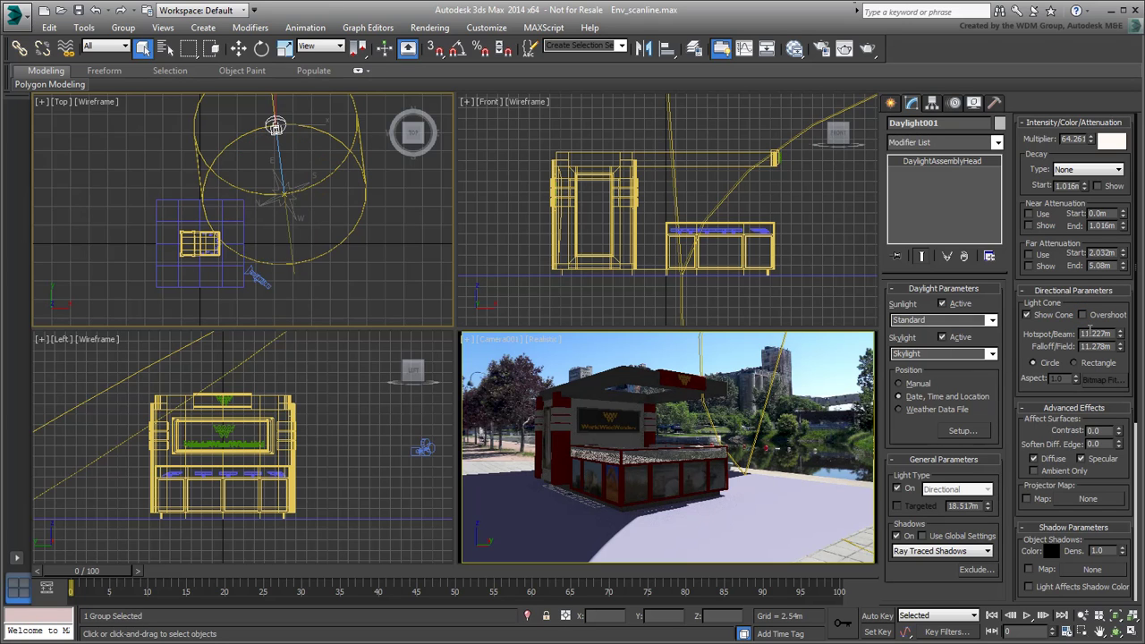
{"action": "left_click_drag", "start_coordinate": [1120, 333], "coordinate": [1109, 577]}
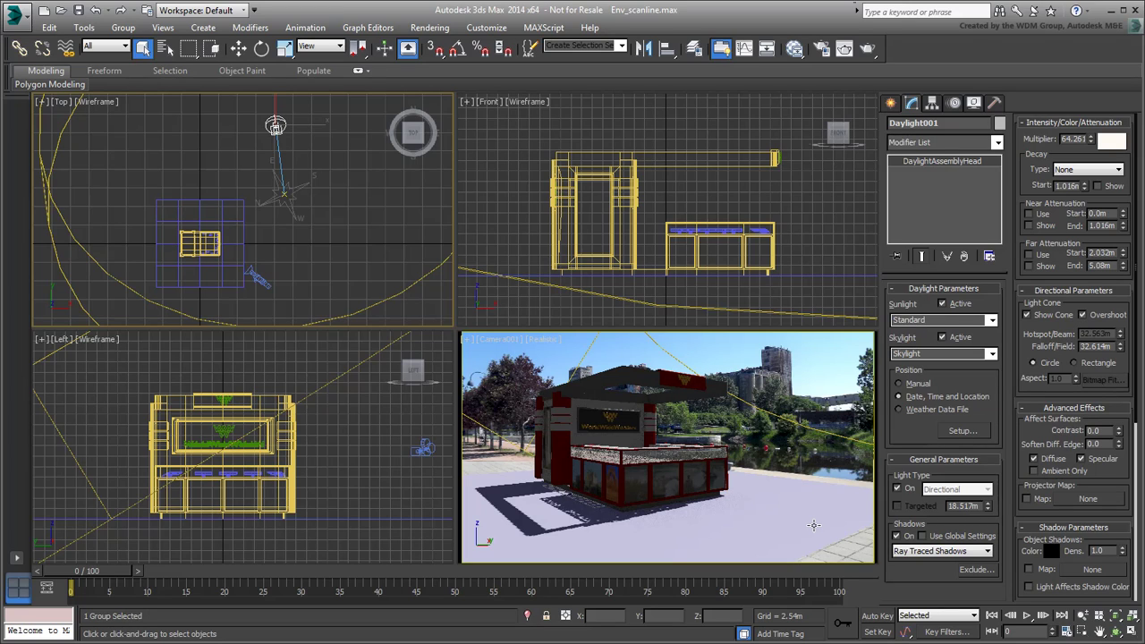
{"action": "left_click", "coordinate": [1028, 315]}
Re-render the Camera view to check the kiosk's full shadow across the ground.
{"action": "left_click", "coordinate": [740, 367]}
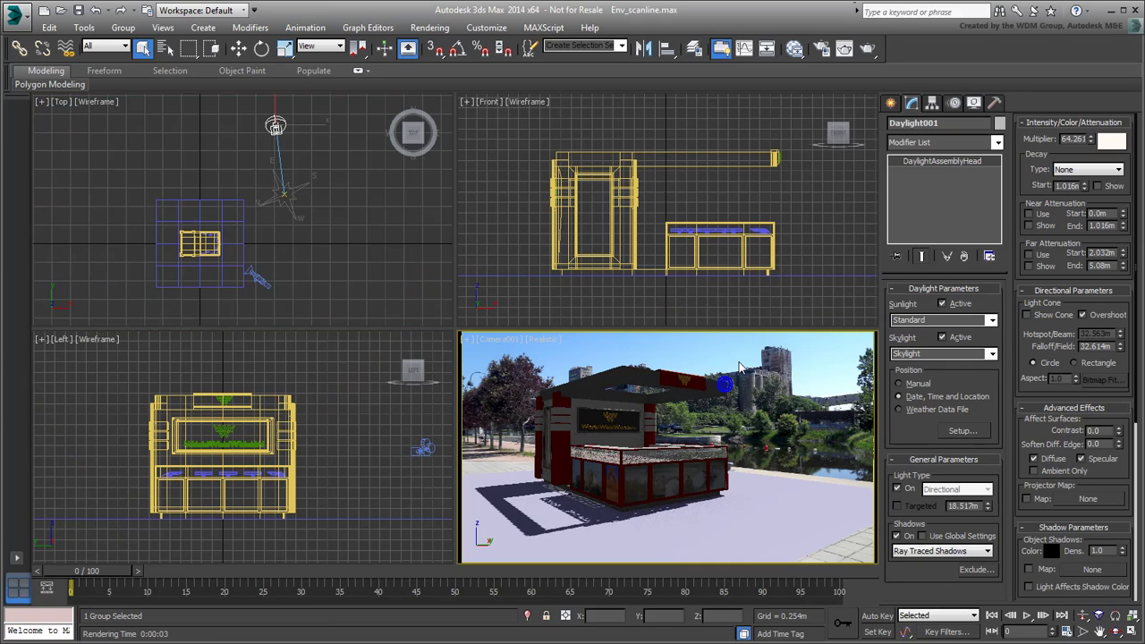
{"action": "left_click", "coordinate": [866, 48]}
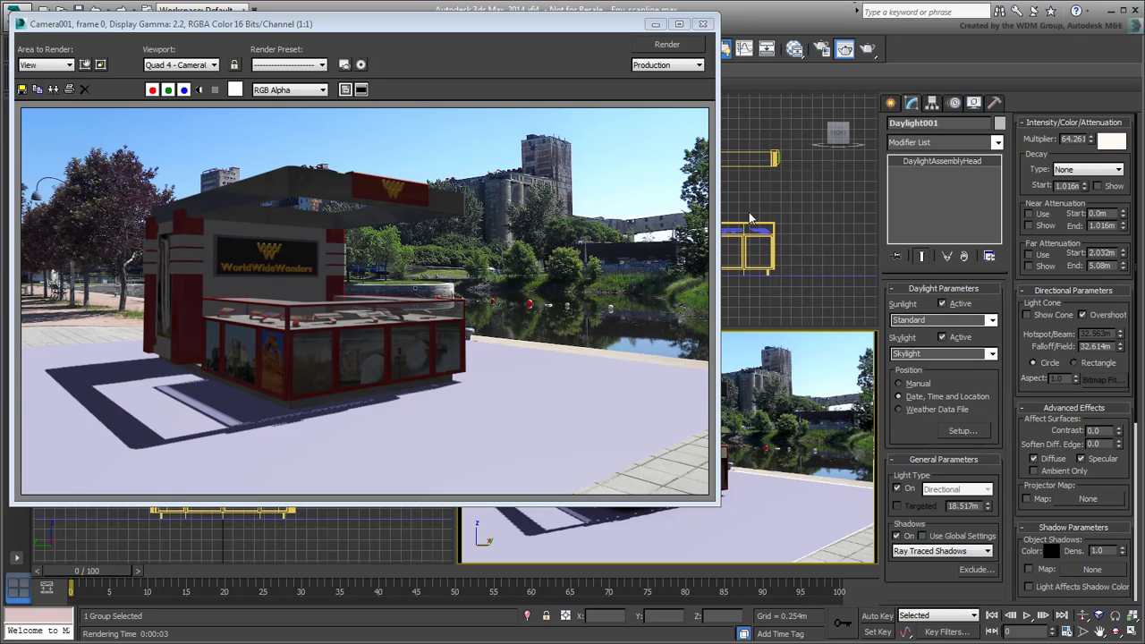
{"action": "left_click", "coordinate": [703, 24]}
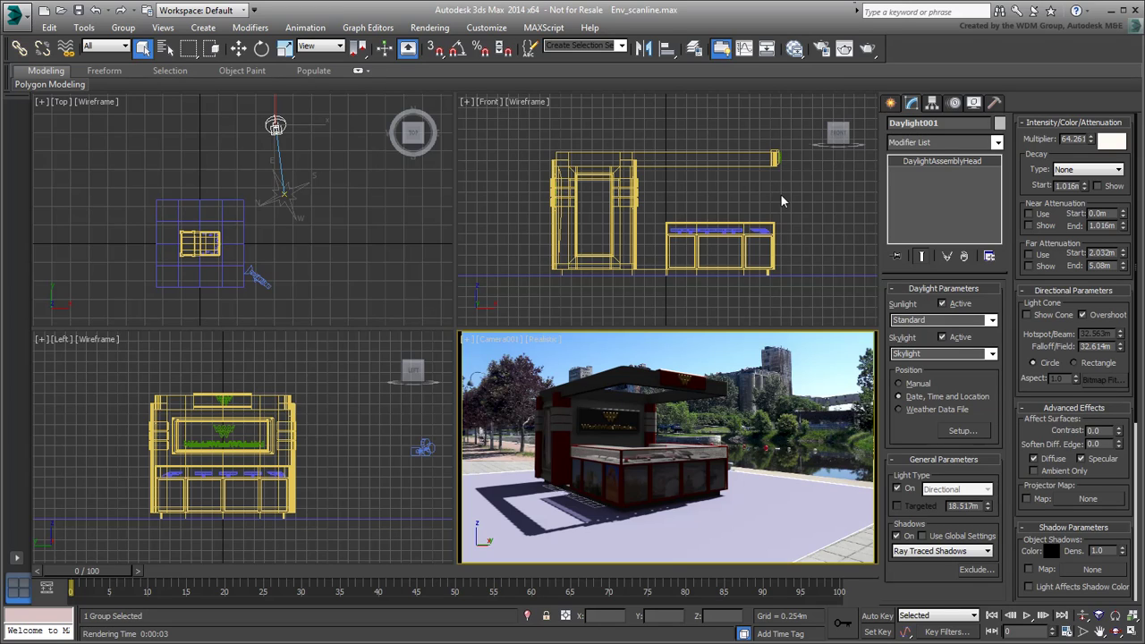
Create Matte/Shadow Material #24 in the Slate editor and assign it to ground plane Plane001.
{"action": "left_click", "coordinate": [794, 49]}
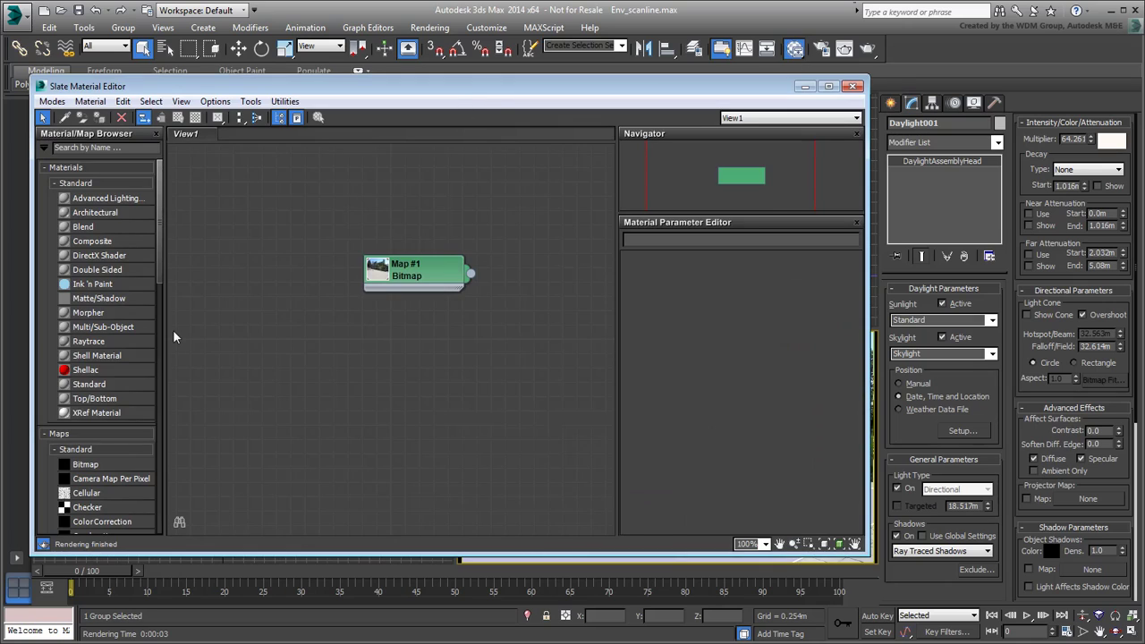
{"action": "left_click_drag", "start_coordinate": [112, 298], "coordinate": [465, 377]}
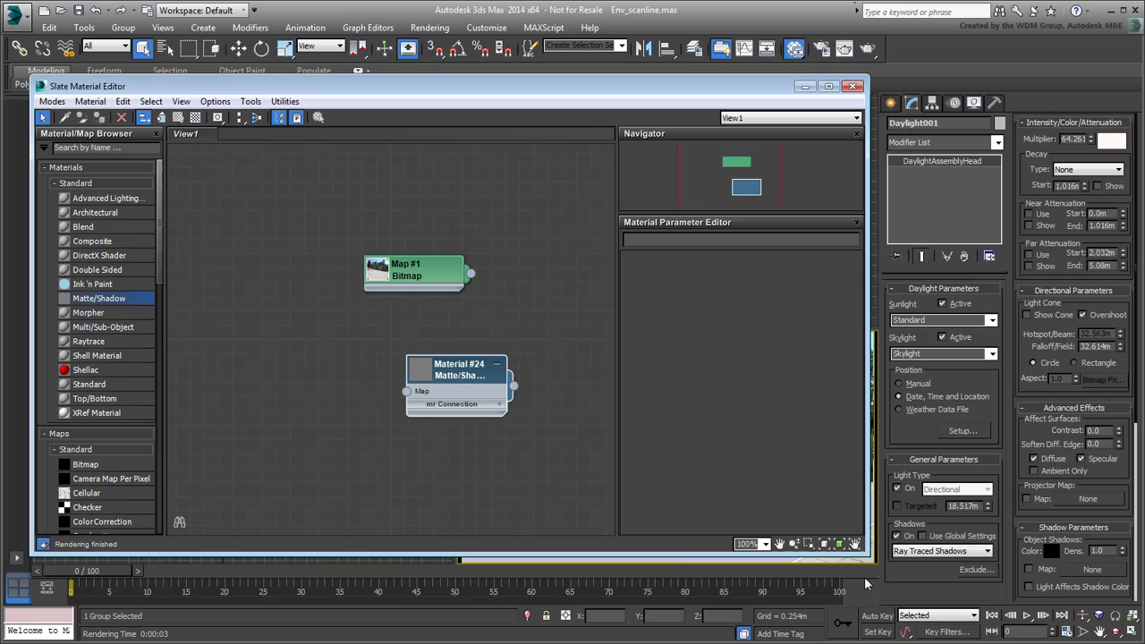
{"action": "left_click_drag", "start_coordinate": [872, 557], "coordinate": [741, 463]}
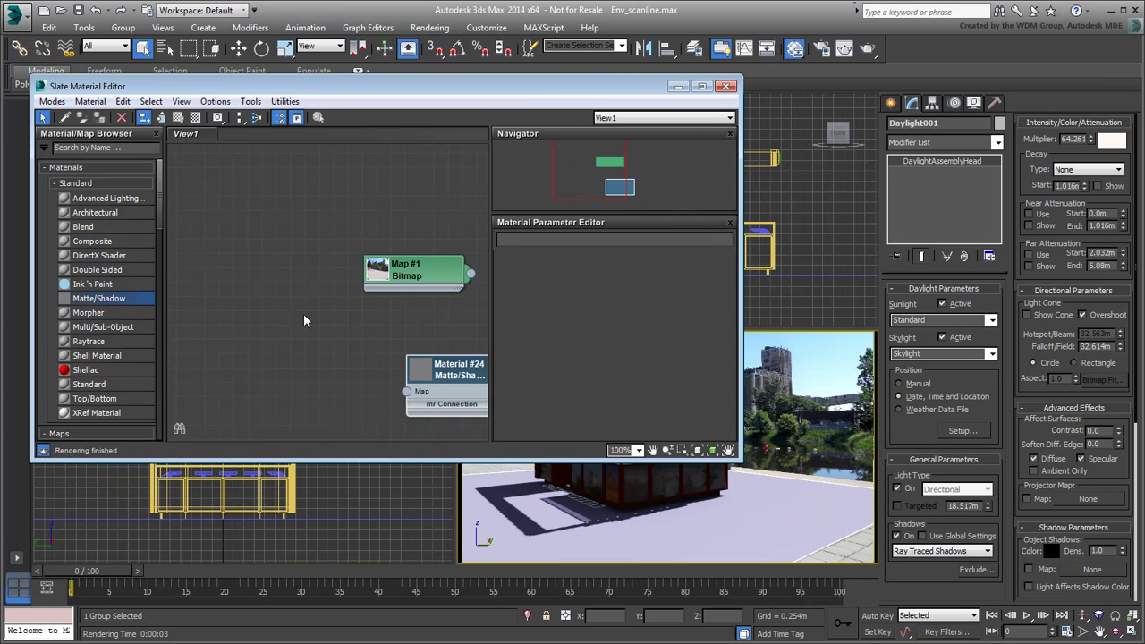
{"action": "middle_click_drag", "start_coordinate": [308, 322], "coordinate": [234, 268]}
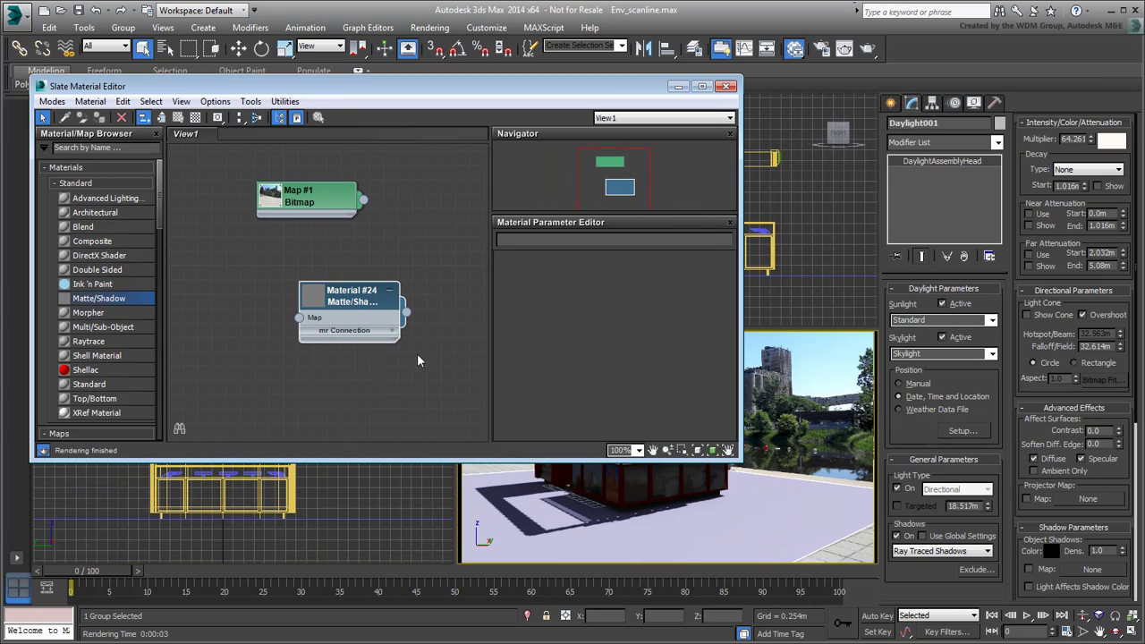
{"action": "double_click", "coordinate": [352, 301]}
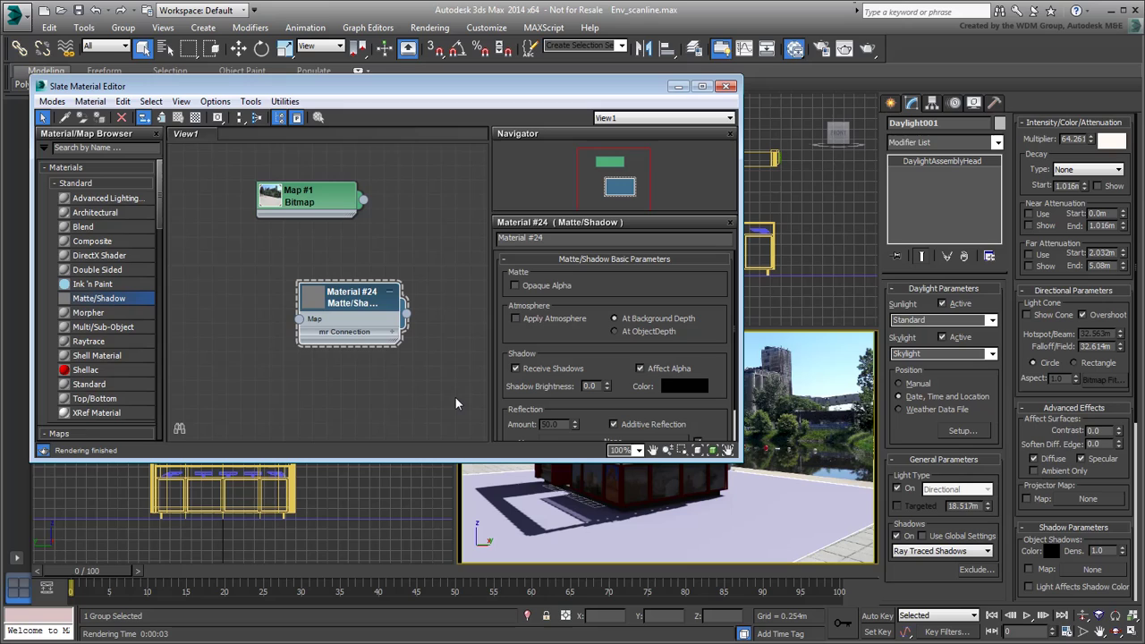
{"action": "left_click_drag", "start_coordinate": [407, 315], "coordinate": [659, 547]}
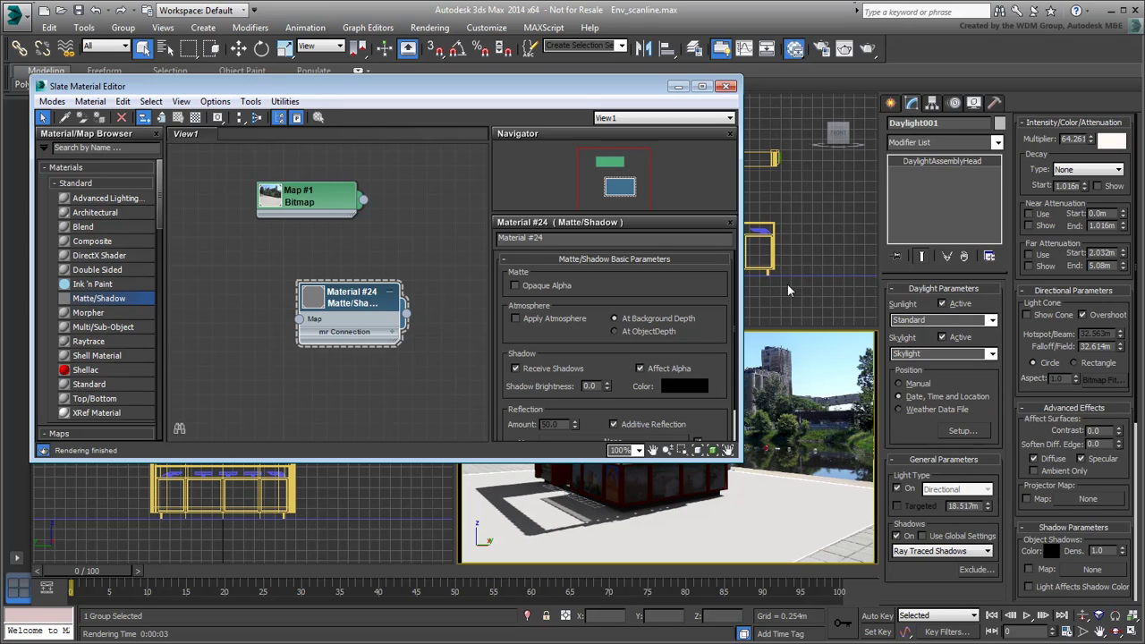
Render the composite and copy the photo's real shadow colour from the frame buffer.
{"action": "left_click", "coordinate": [868, 49]}
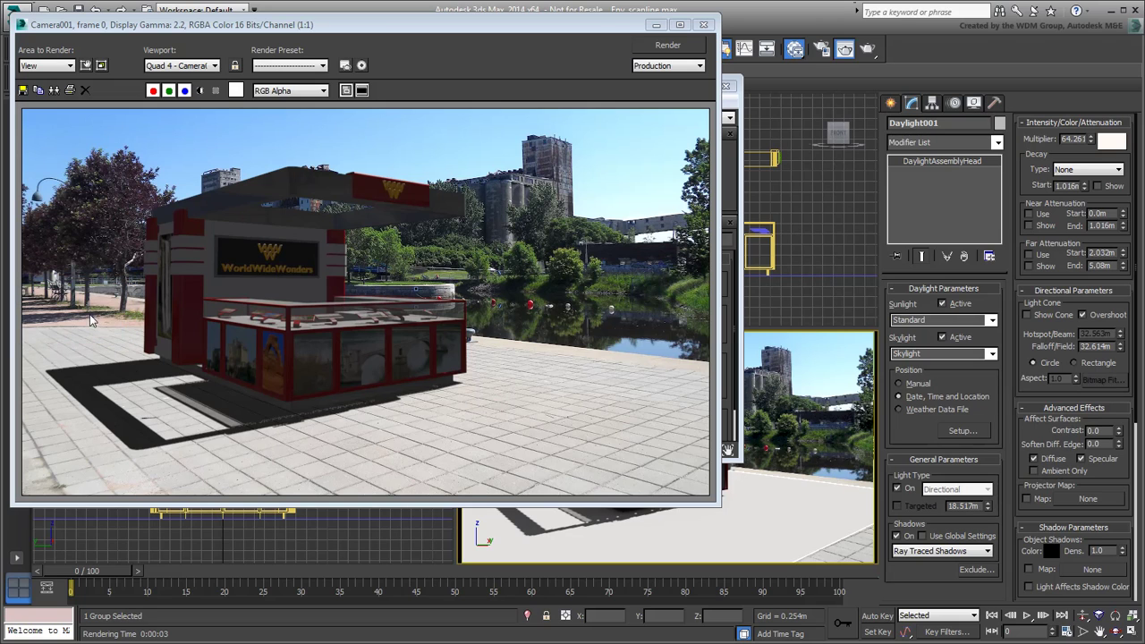
{"action": "left_click", "coordinate": [42, 324]}
{"action": "right_click_drag", "start_coordinate": [42, 324], "coordinate": [53, 329]}
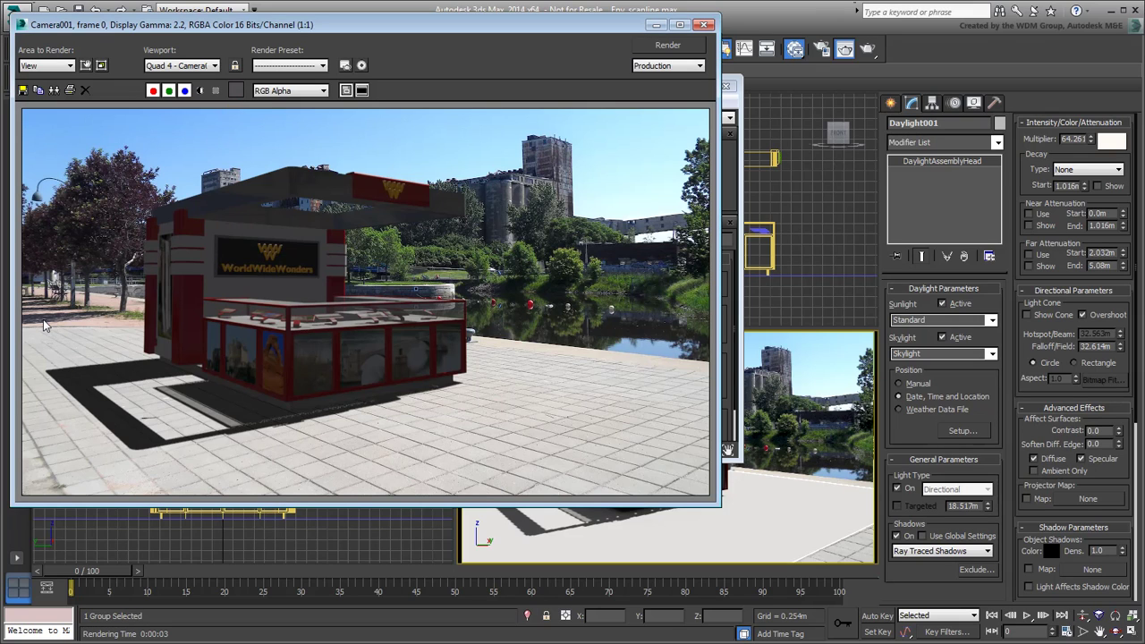
{"action": "right_click", "coordinate": [238, 91]}
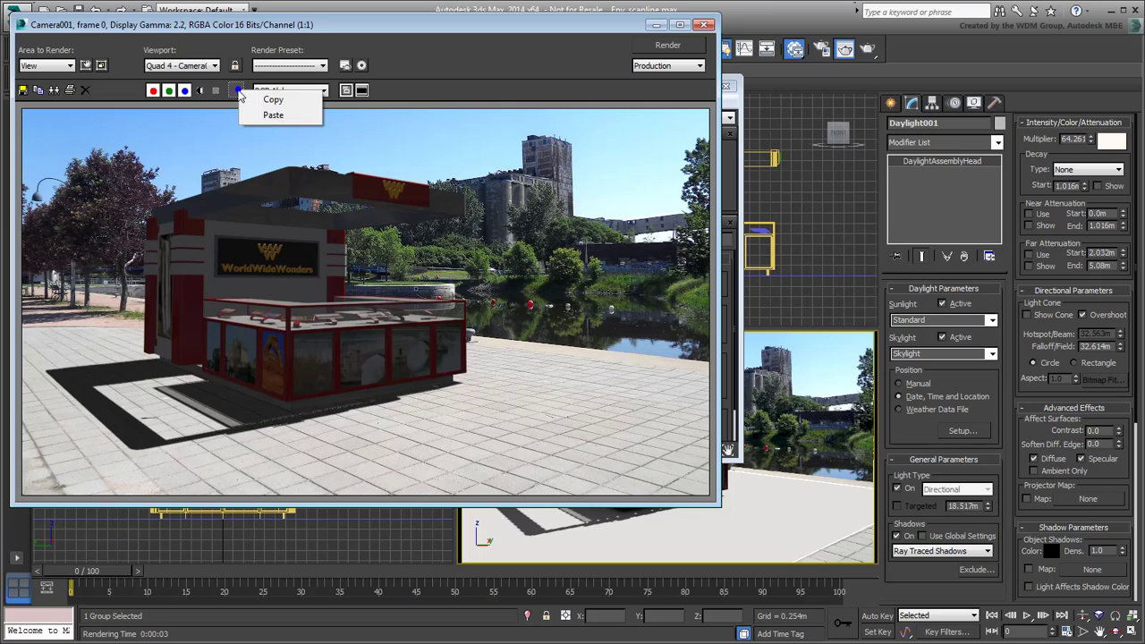
{"action": "left_click", "coordinate": [288, 99]}
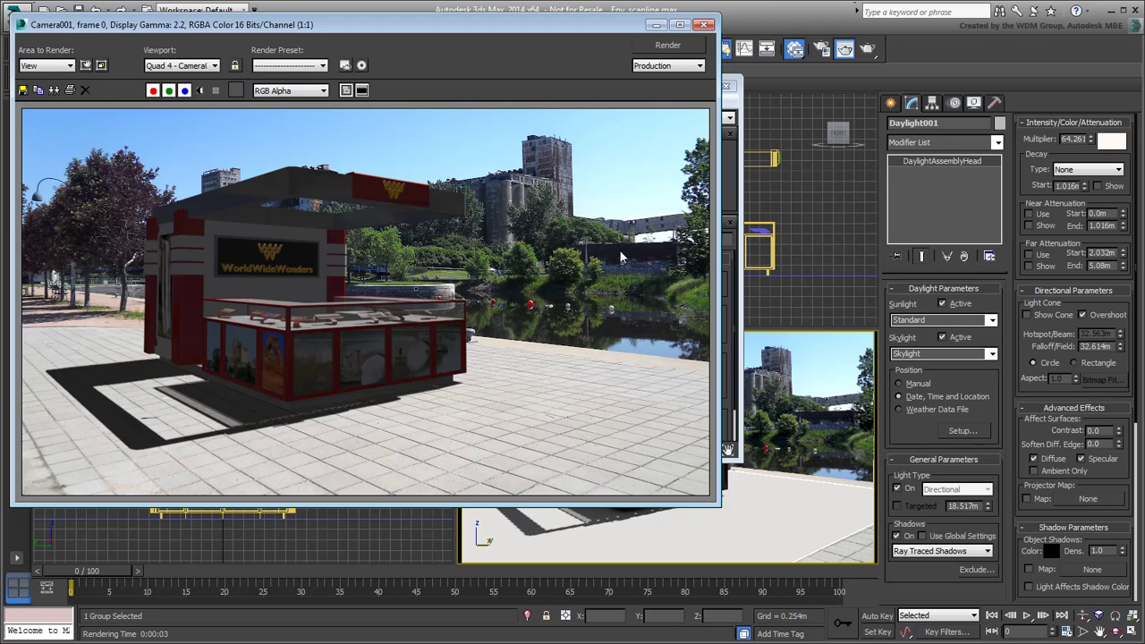
{"action": "left_click", "coordinate": [703, 26]}
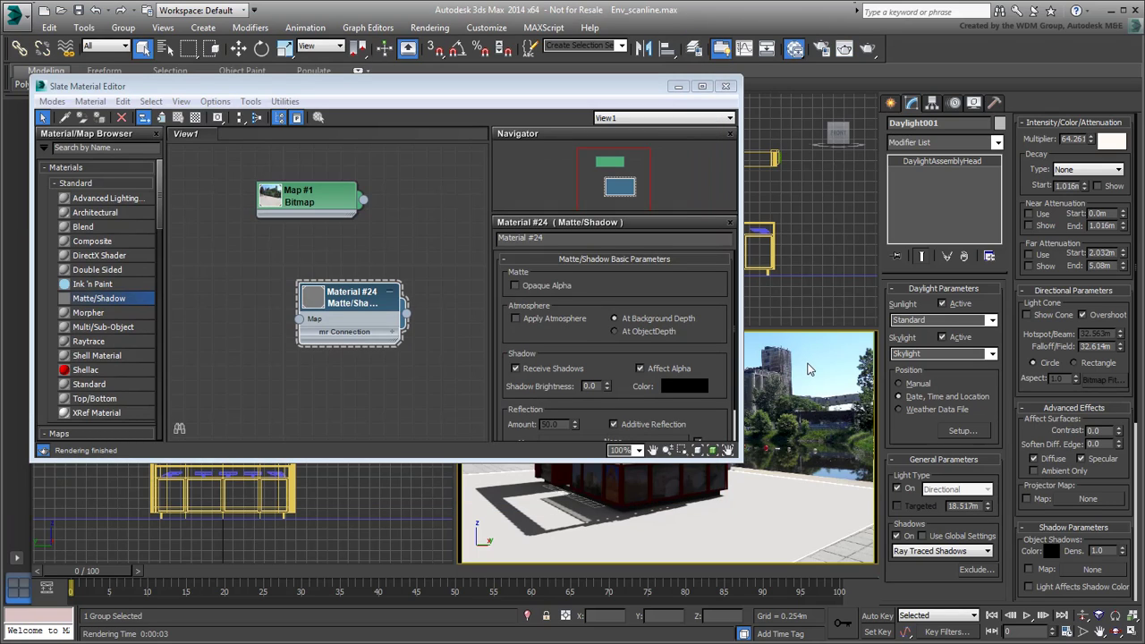
Paste the sampled colour as the sun's shadow colour and re-render the scene.
{"action": "right_click", "coordinate": [1050, 551]}
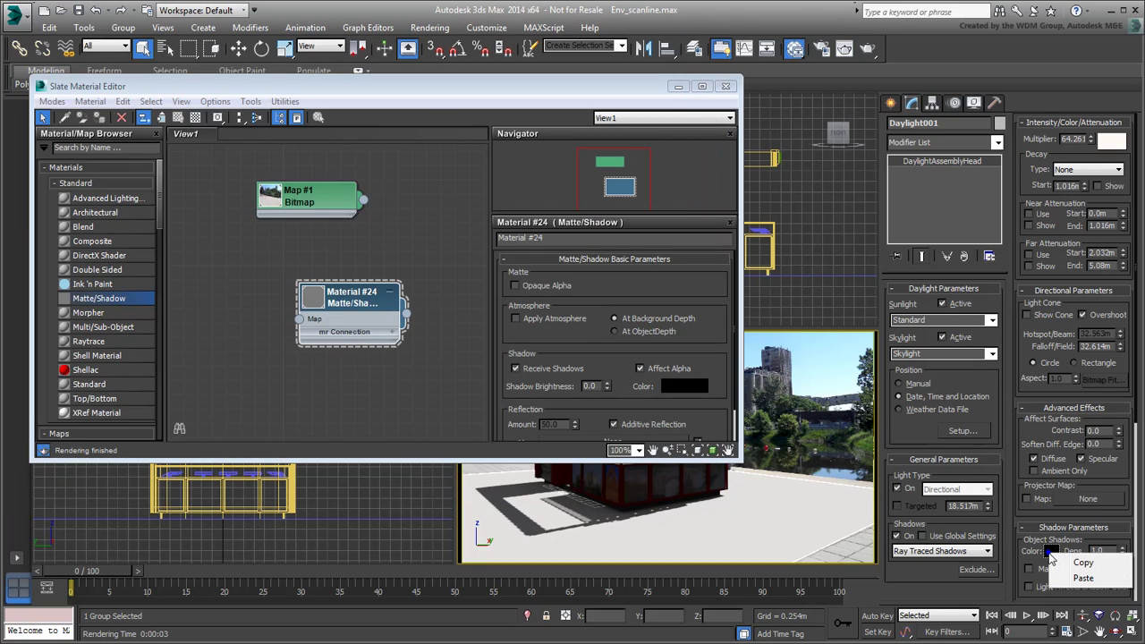
{"action": "left_click", "coordinate": [1082, 578]}
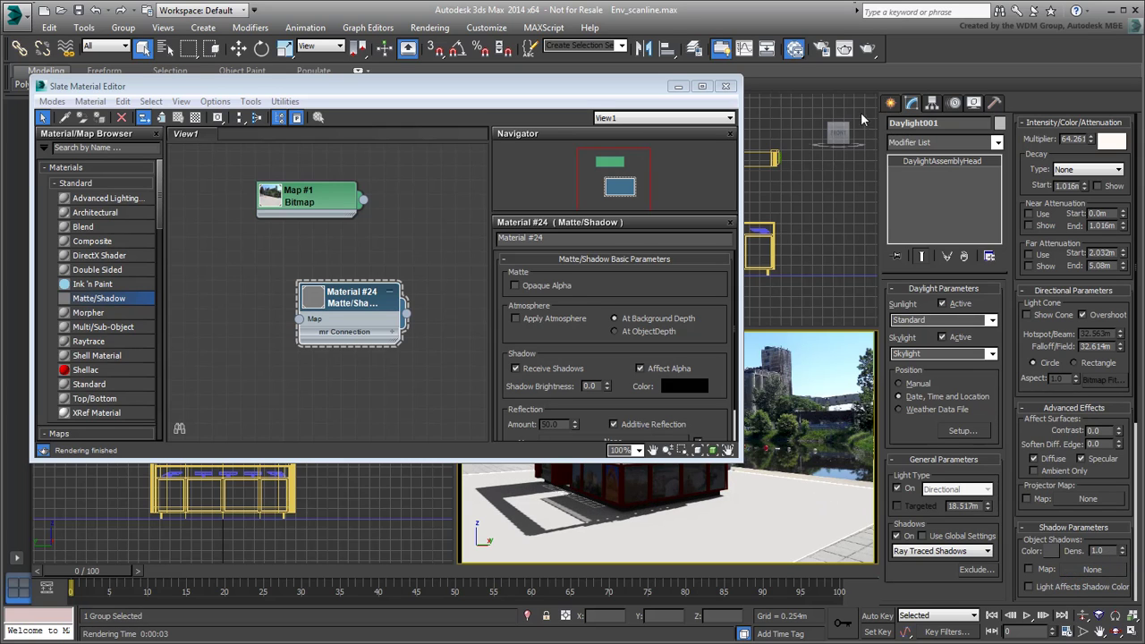
{"action": "left_click", "coordinate": [867, 48]}
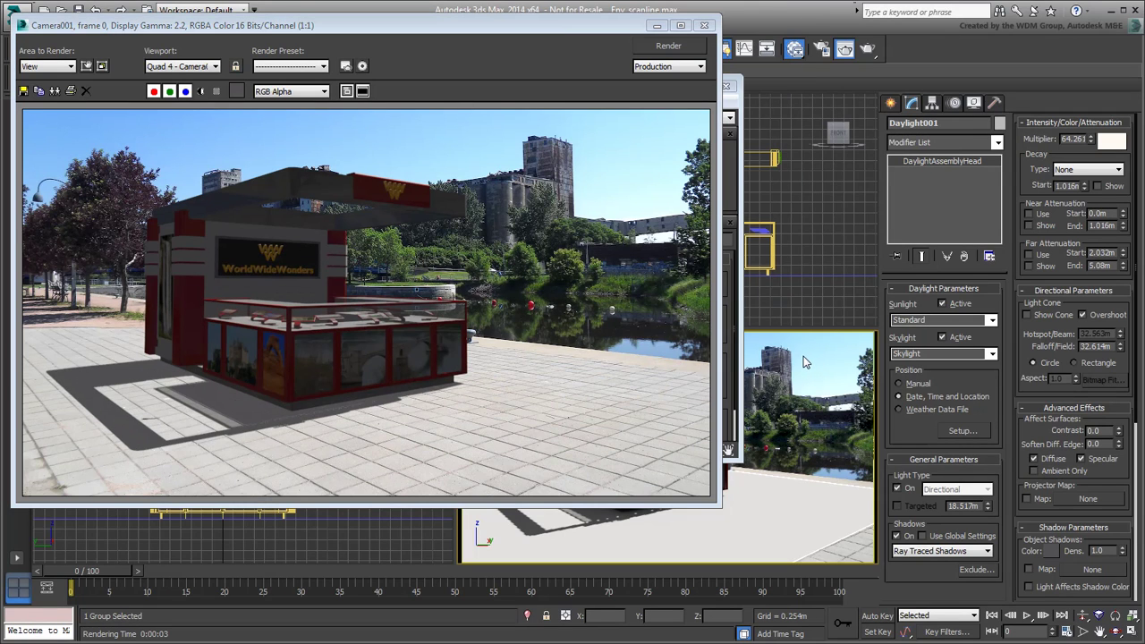
{"action": "left_click", "coordinate": [706, 29]}
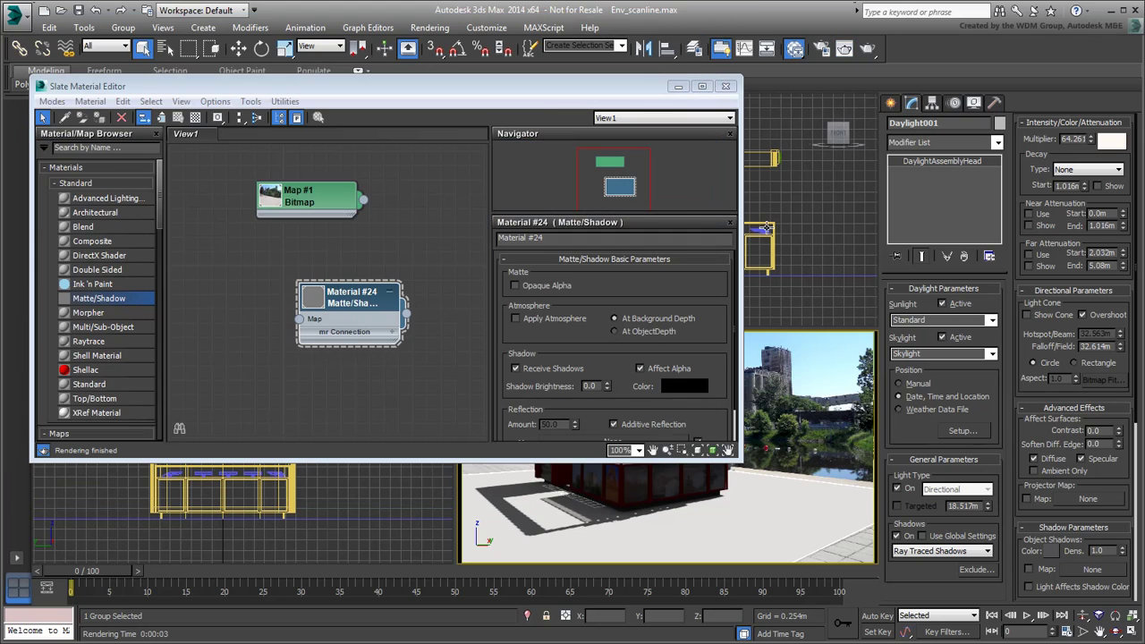
Close the Slate Material Editor and go to the Rendering menu.
{"action": "left_click", "coordinate": [725, 87]}
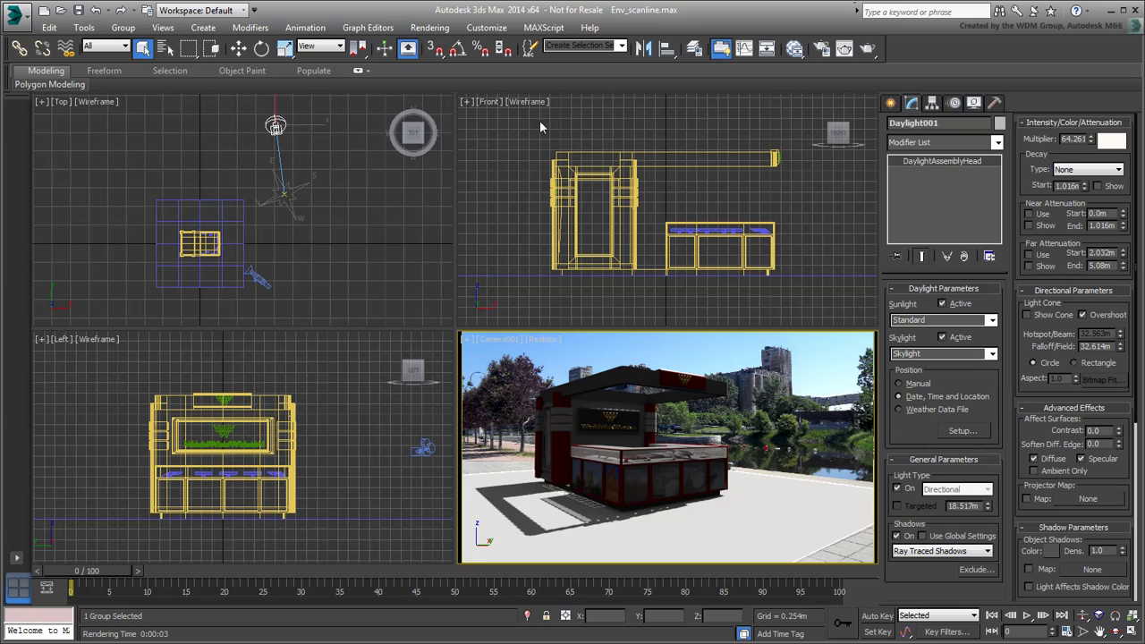
{"action": "left_click", "coordinate": [429, 28]}
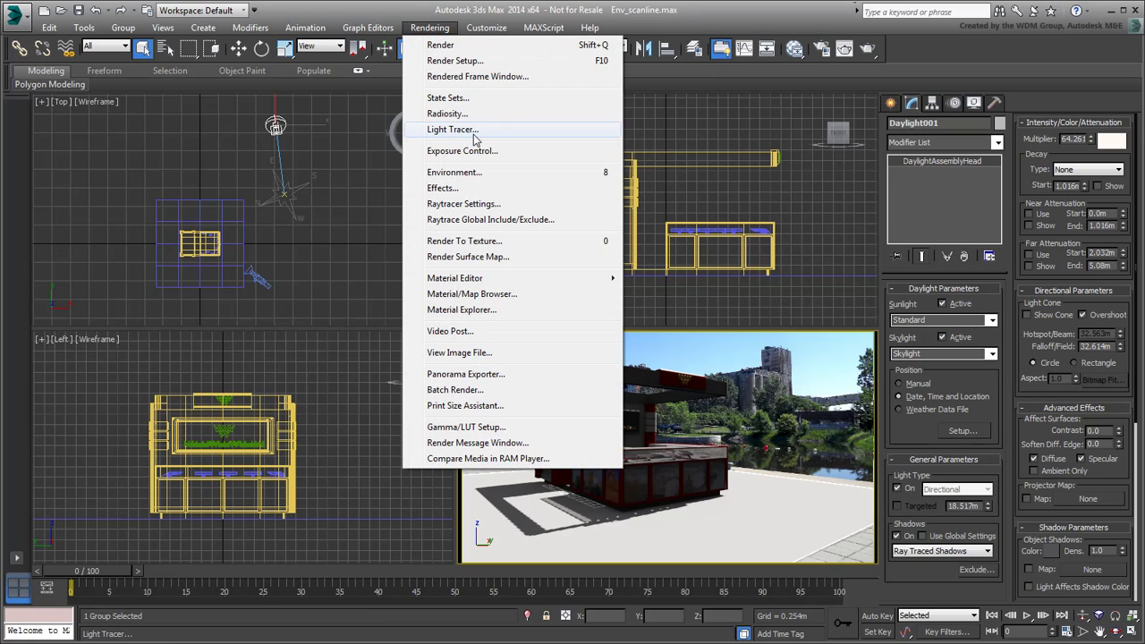
Enable Light Tracer with Rays/Sample set to 50 and render the kiosk.
{"action": "left_click", "coordinate": [453, 129]}
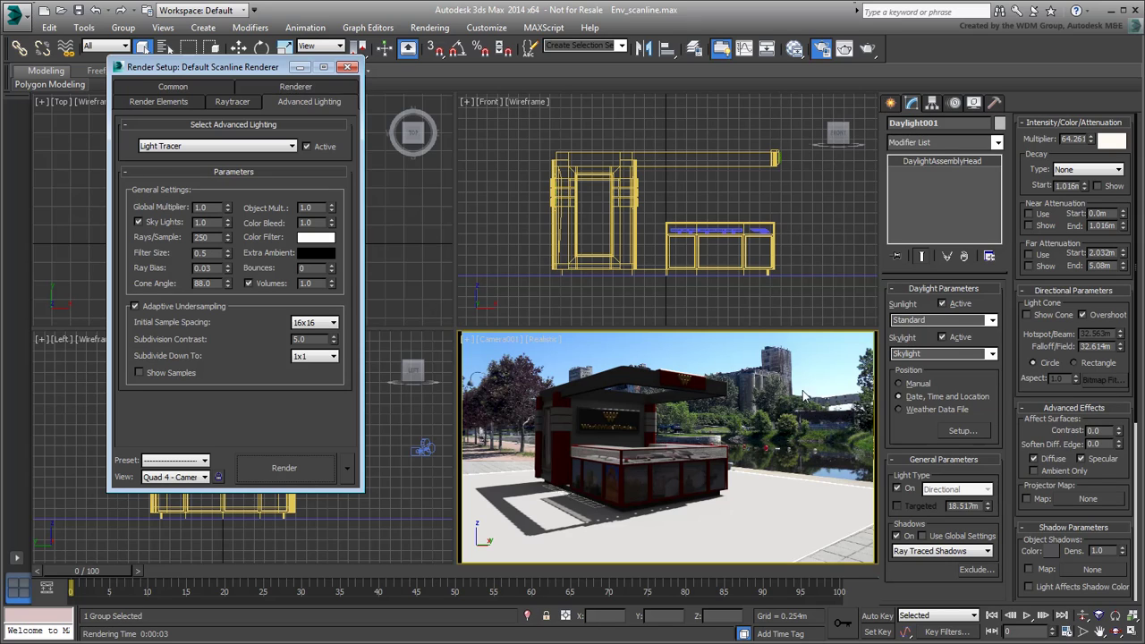
{"action": "double_click", "coordinate": [201, 237]}
{"action": "type", "text": "50"}
{"action": "key", "text": "Return"}
{"action": "left_click", "coordinate": [287, 464]}
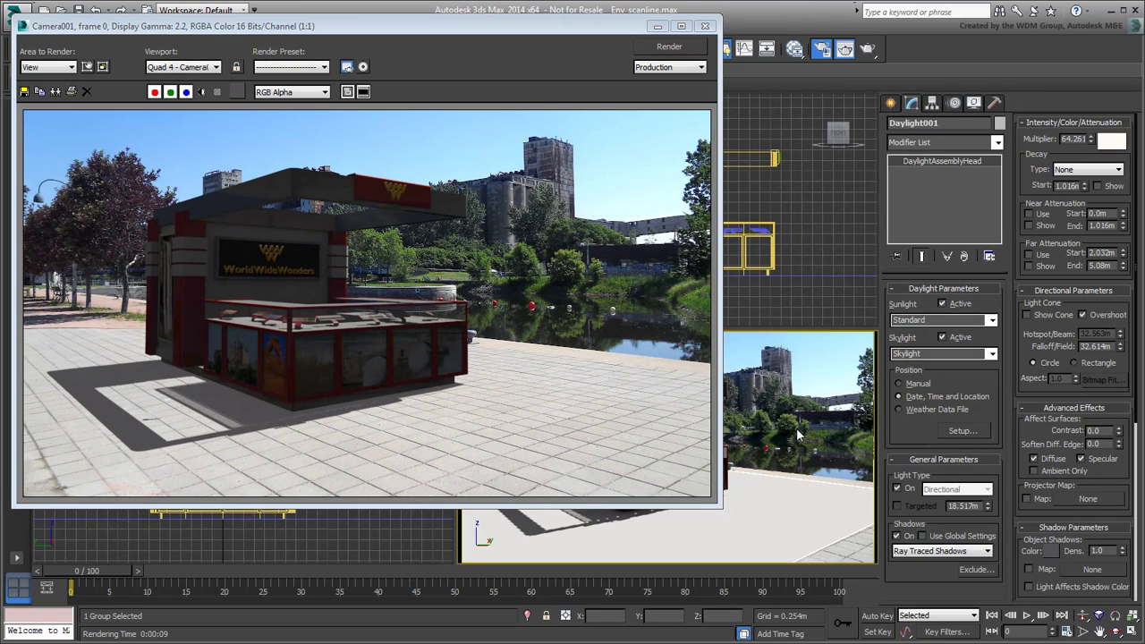
Re-render the kiosk composite with Light Tracer Bounces set to 1.
{"action": "left_click", "coordinate": [706, 26]}
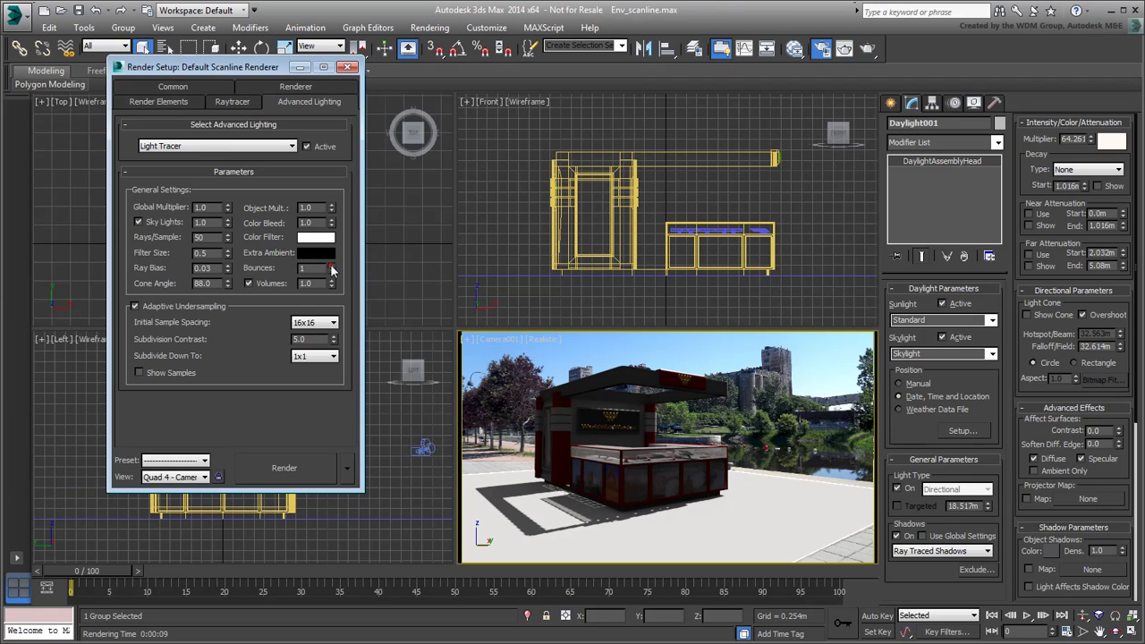
{"action": "left_click", "coordinate": [283, 468]}
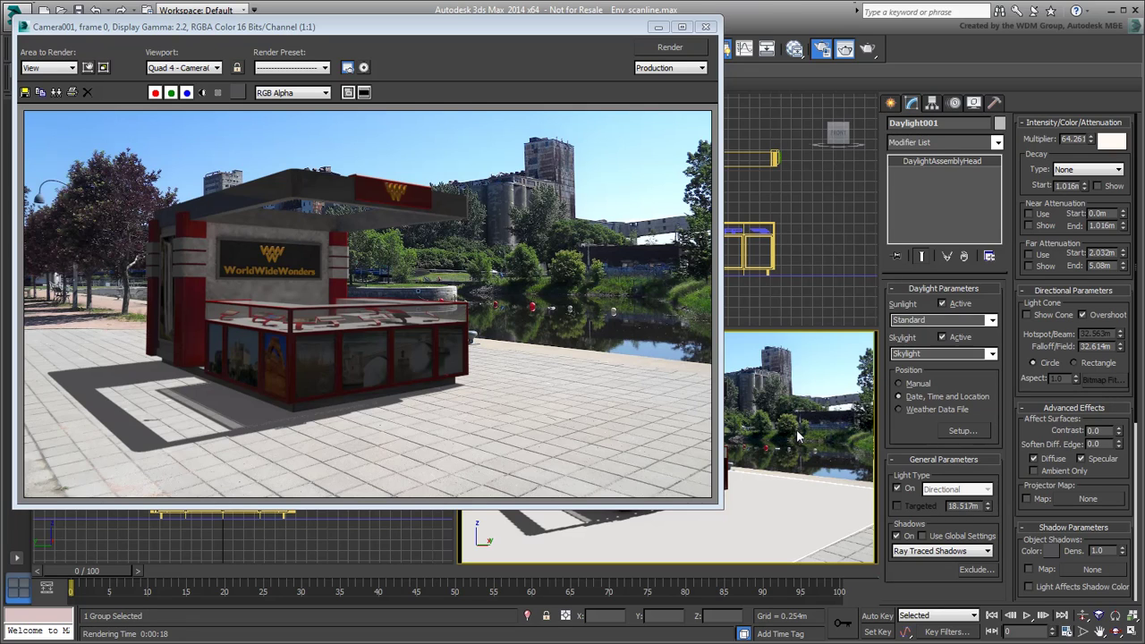
{"action": "left_click", "coordinate": [704, 26]}
Set the Light Tracer Global Multiplier to 5.0 and render a test frame.
{"action": "left_click", "coordinate": [187, 203]}
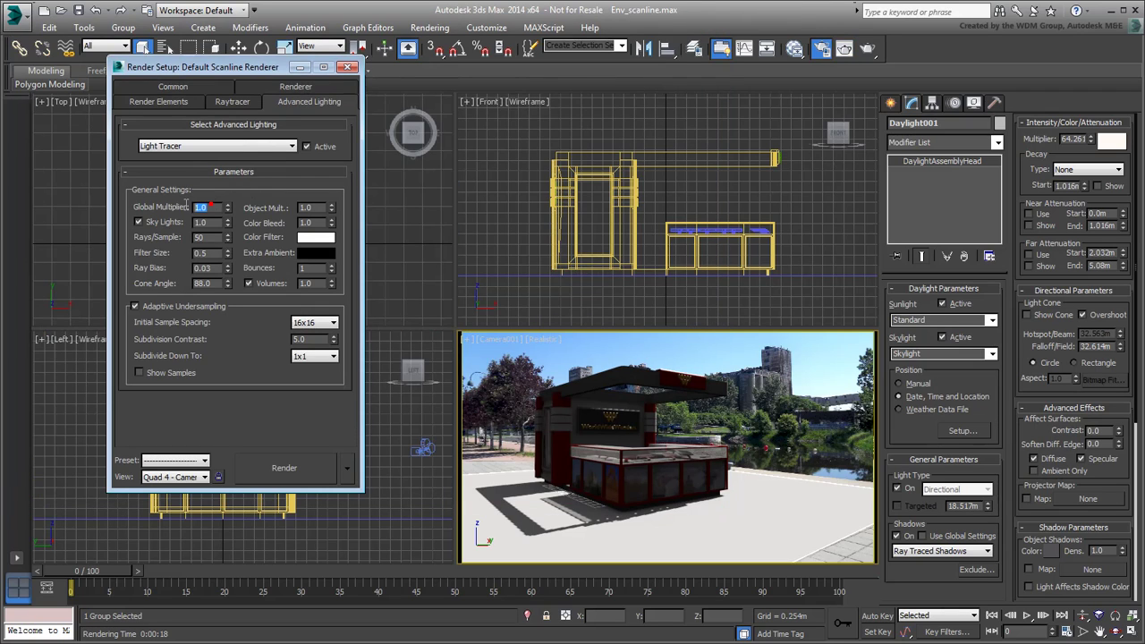
{"action": "type", "text": "5"}
{"action": "key", "text": "Return"}
{"action": "left_click", "coordinate": [278, 472]}
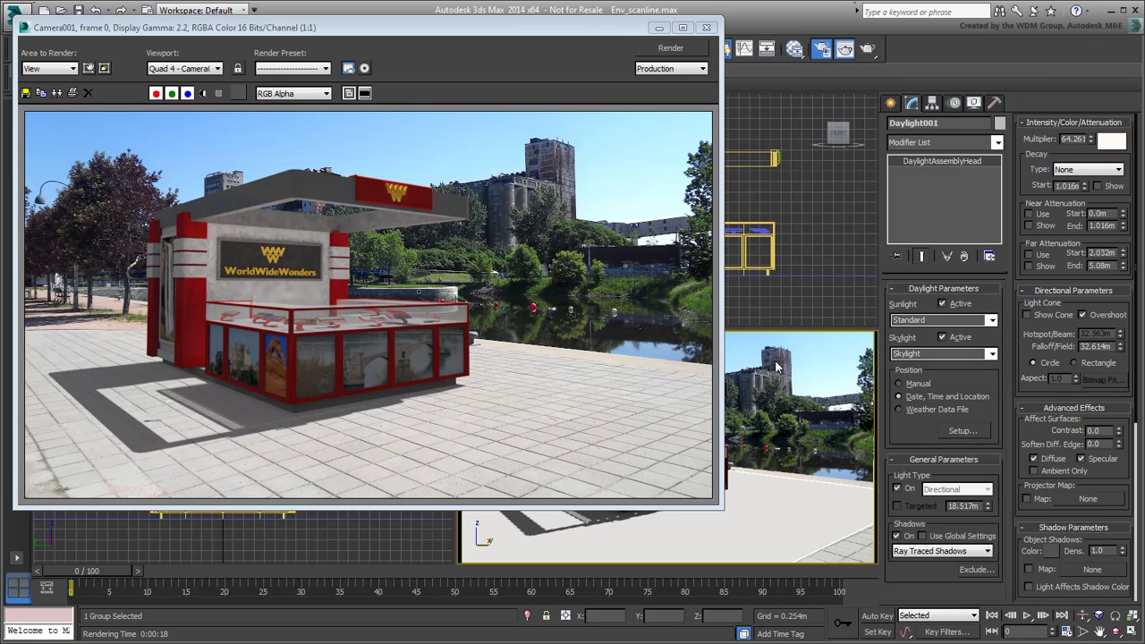
{"action": "left_click", "coordinate": [705, 27]}
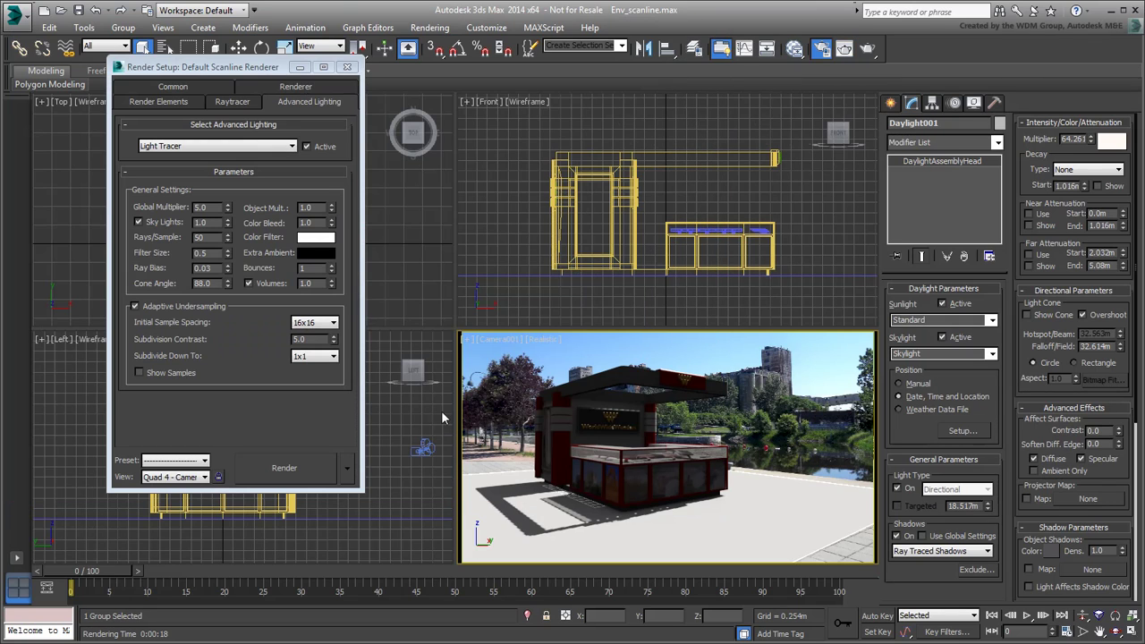
Raise Rays/Sample to 500 and render the final kiosk image.
{"action": "left_click", "coordinate": [217, 238]}
{"action": "type", "text": "0"}
{"action": "key", "text": "Return"}
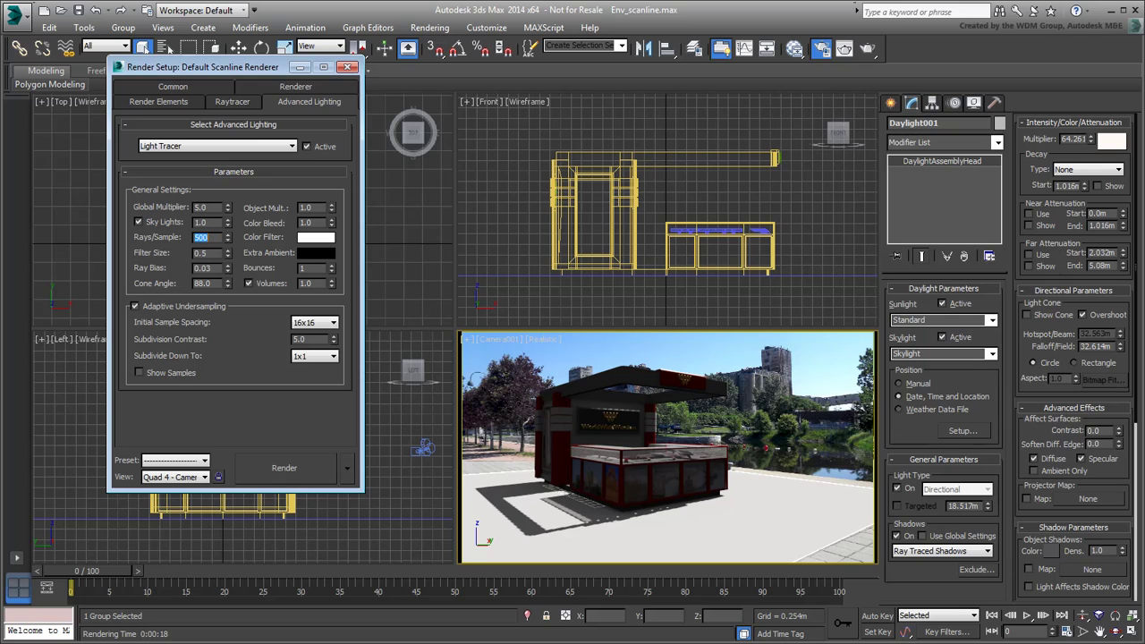
{"action": "left_click", "coordinate": [291, 474]}
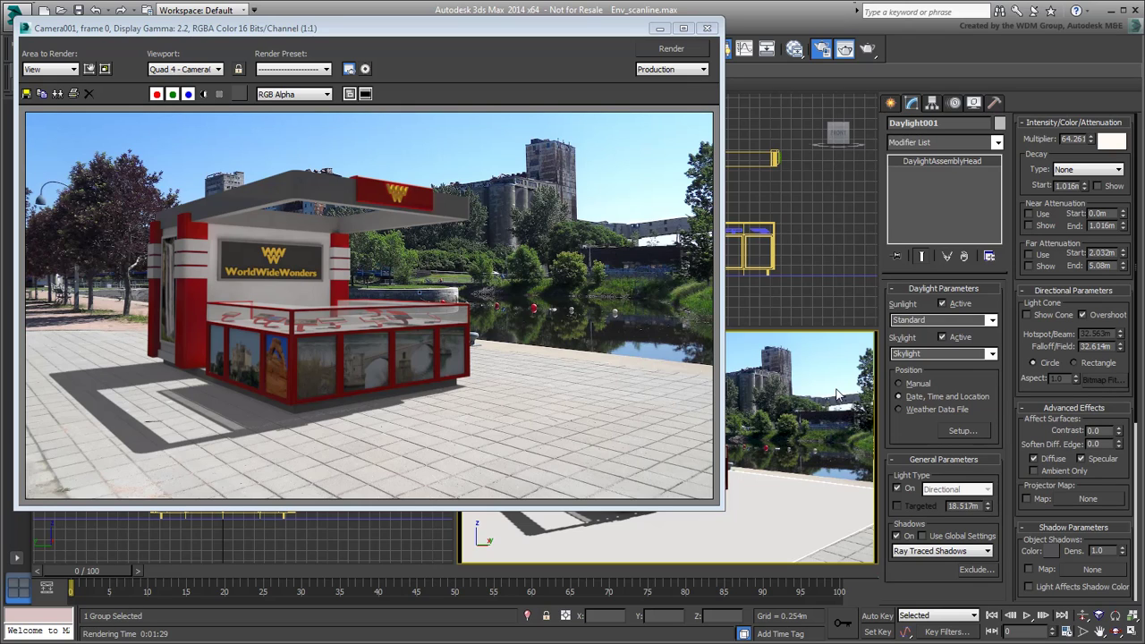
{"action": "left_click", "coordinate": [988, 552]}
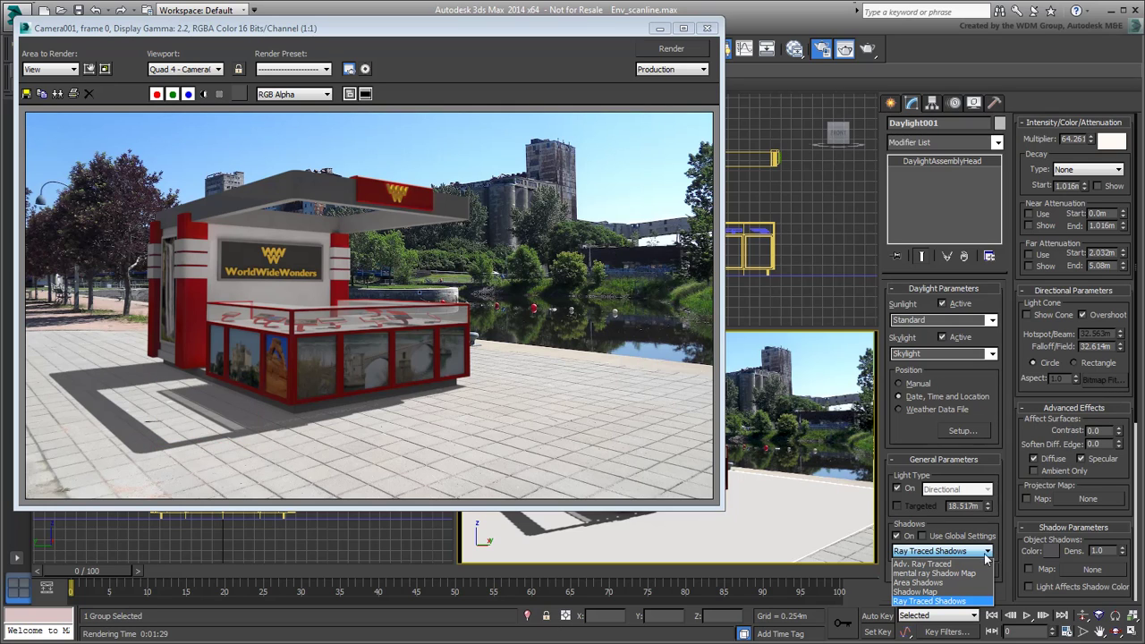
{"action": "left_click", "coordinate": [966, 565]}
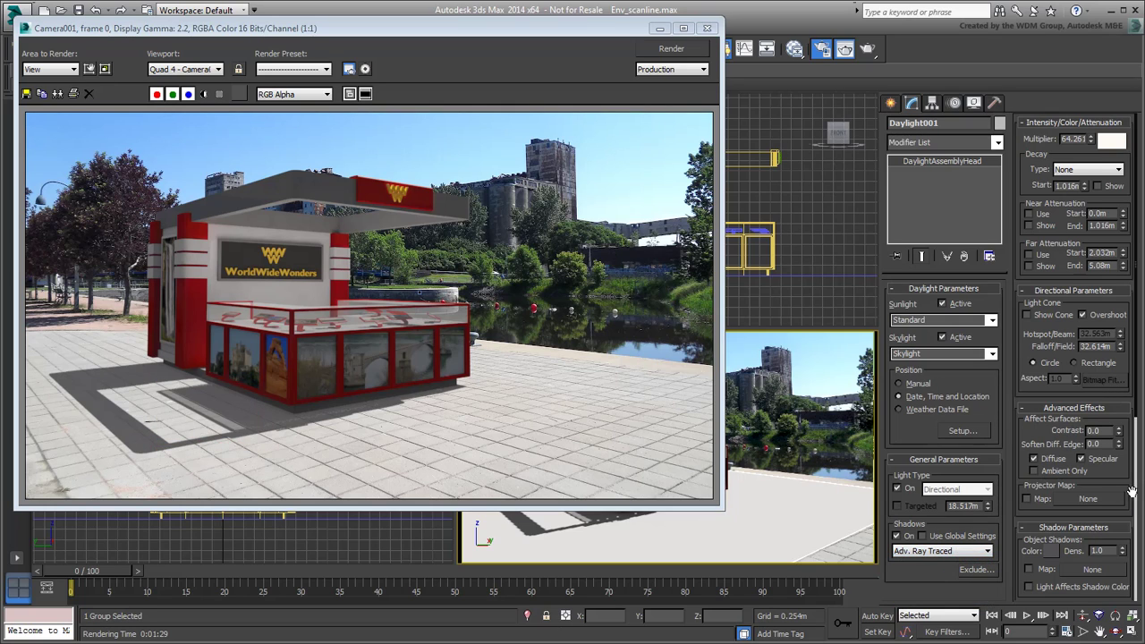
{"action": "mouse_move", "coordinate": [1131, 492]}
{"action": "left_mouse_down"}
{"action": "mouse_move", "coordinate": [1127, 205]}
{"action": "mouse_move", "coordinate": [1125, 243]}
{"action": "left_mouse_up"}
{"action": "left_click", "coordinate": [1071, 413]}
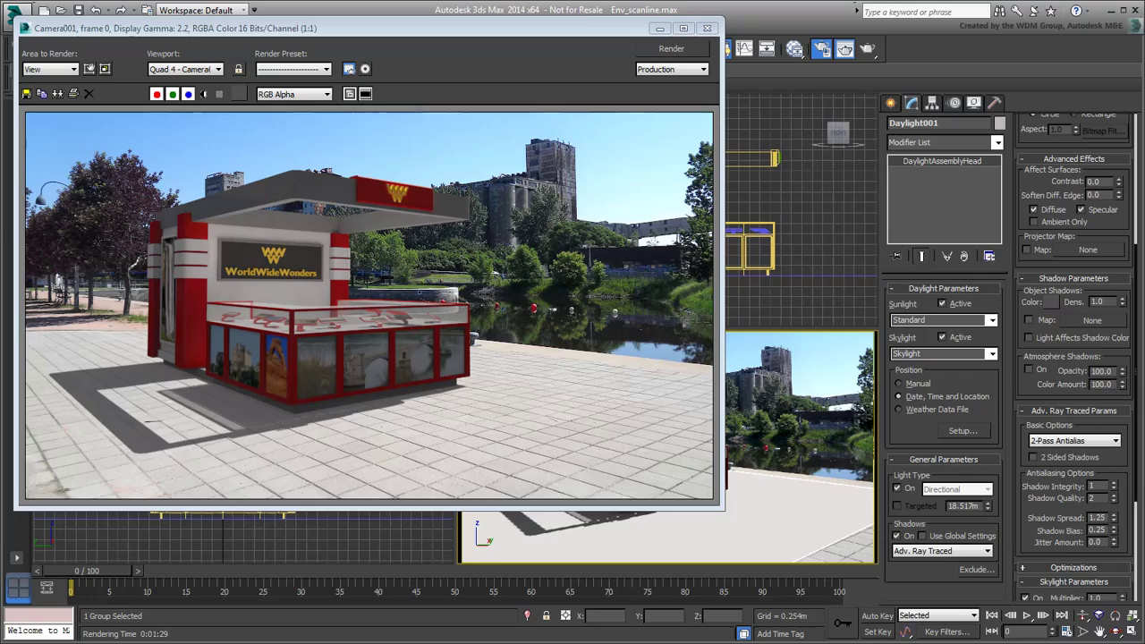
{"action": "key", "text": "Down"}
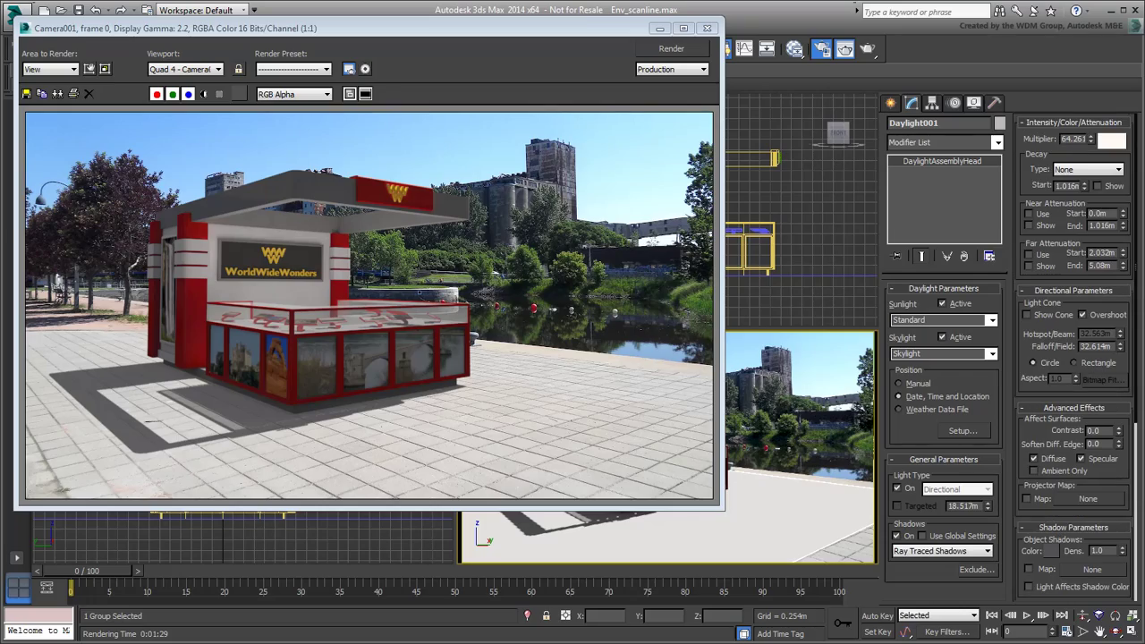